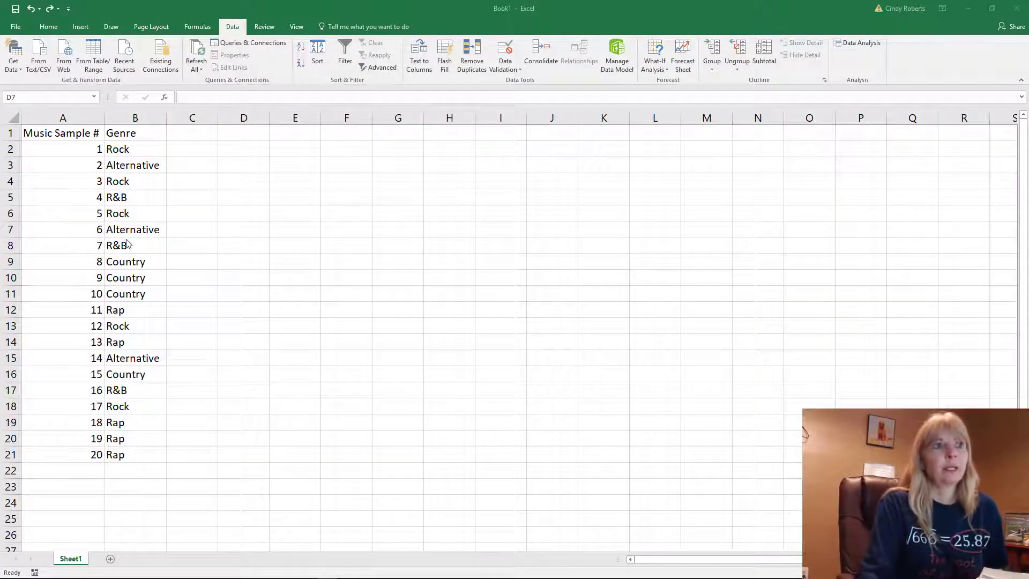
# Step: Examine the genre entries in the music sample list to see which genres occur and how often they repeat
pyautogui.click(150, 167)
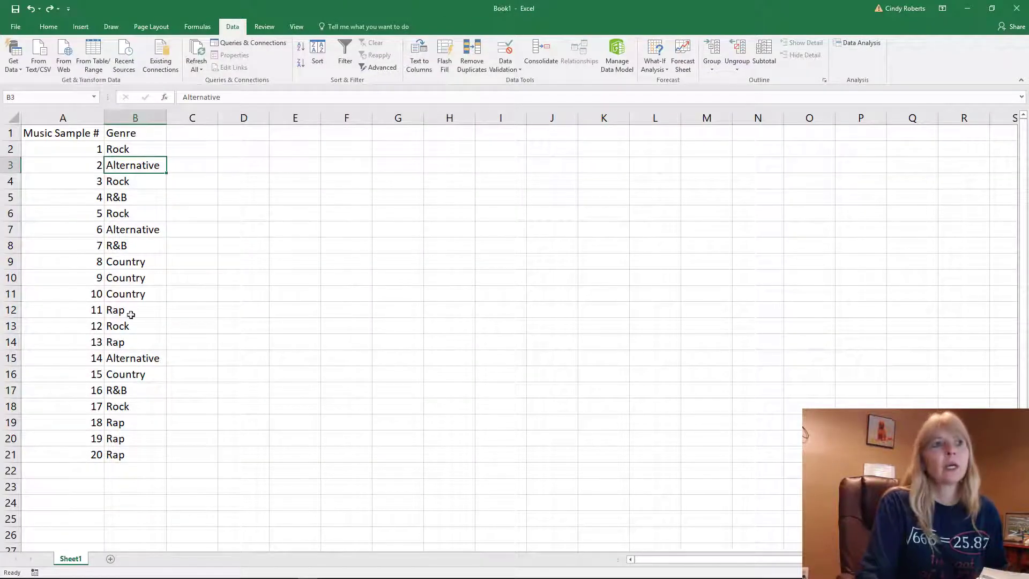
pyautogui.click(142, 239)
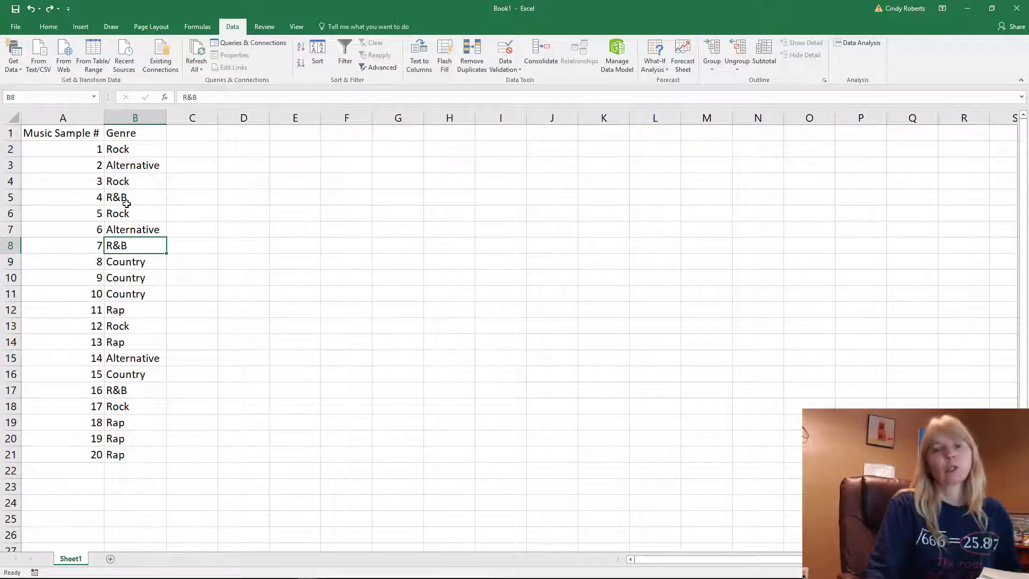
pyautogui.click(63, 163)
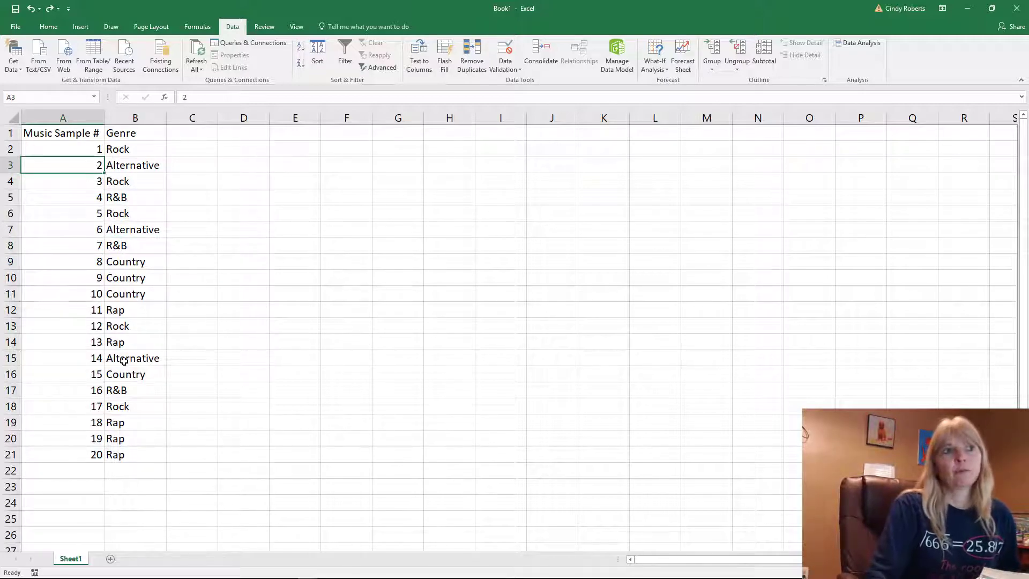
pyautogui.click(134, 325)
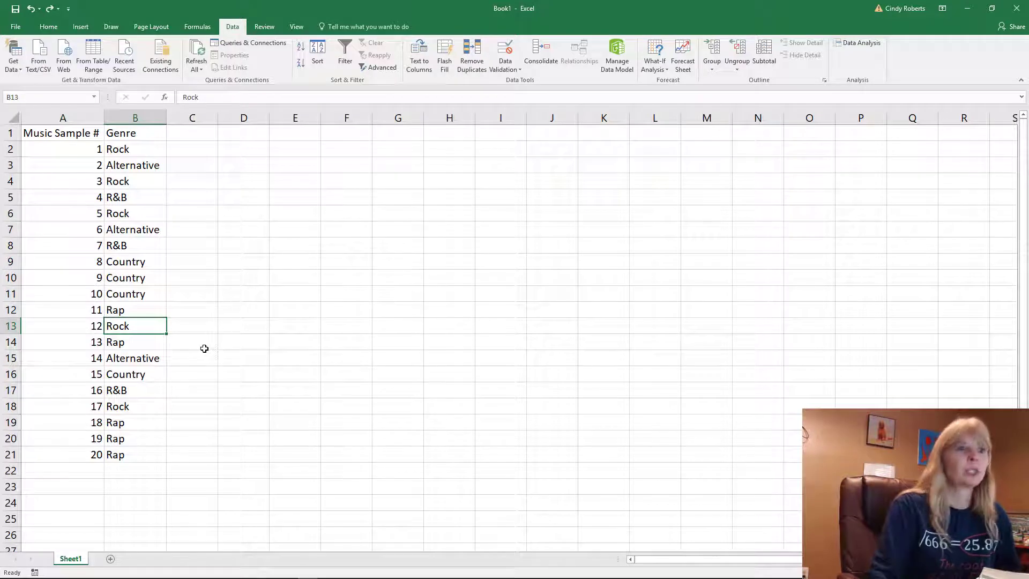
pyautogui.click(130, 202)
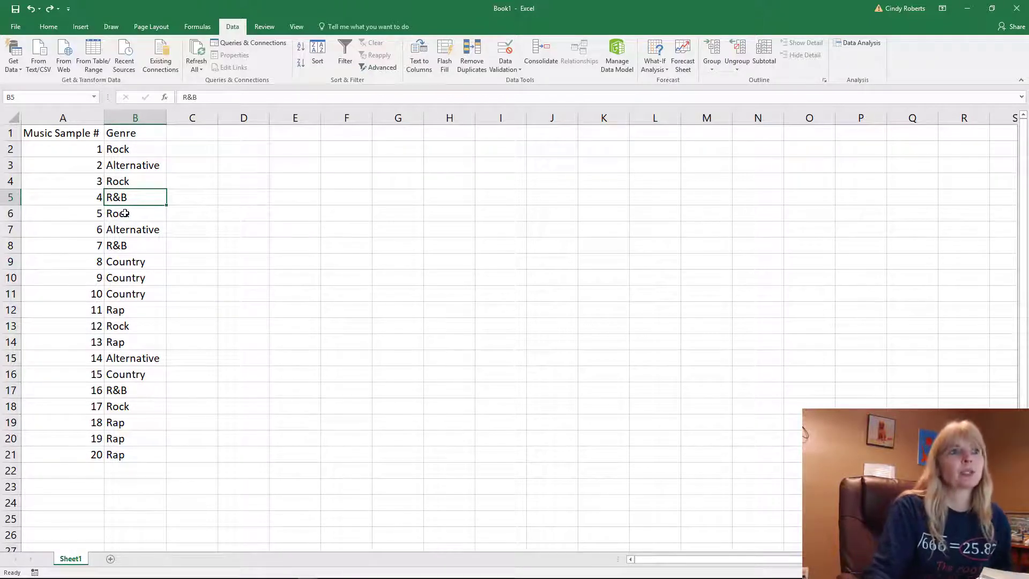
pyautogui.click(128, 162)
pyautogui.click(129, 149)
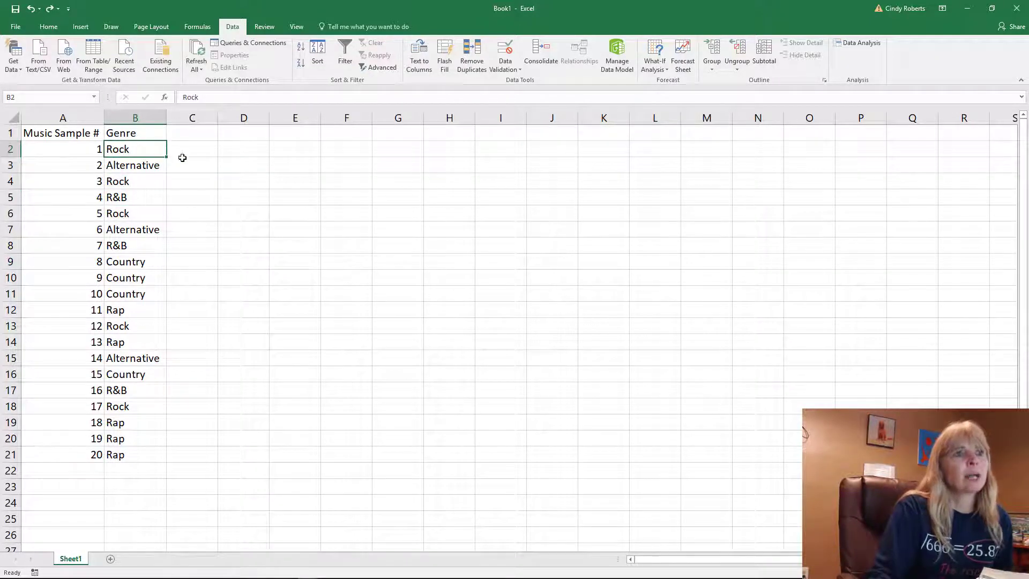
pyautogui.click(138, 183)
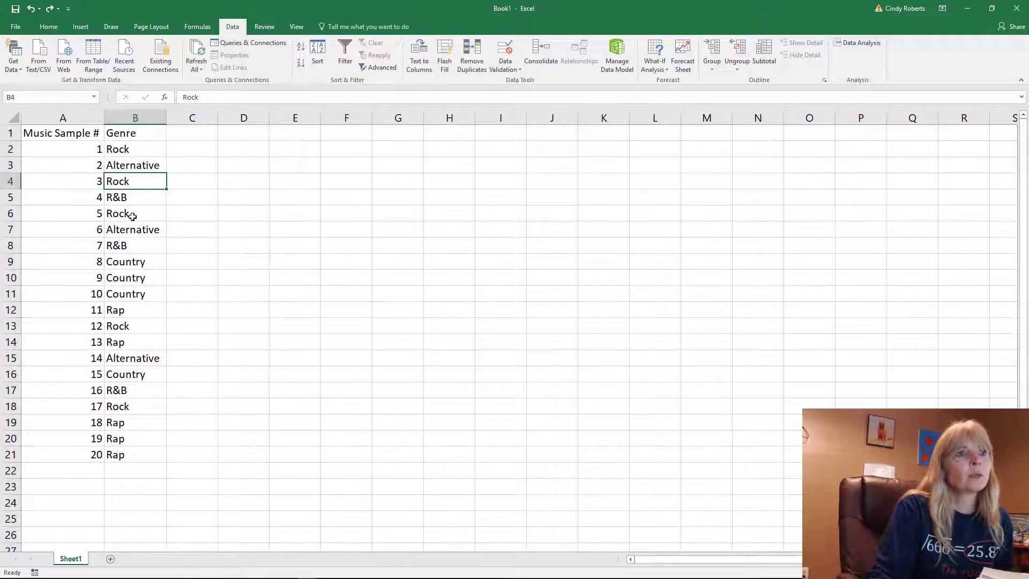
pyautogui.click(138, 214)
pyautogui.click(130, 328)
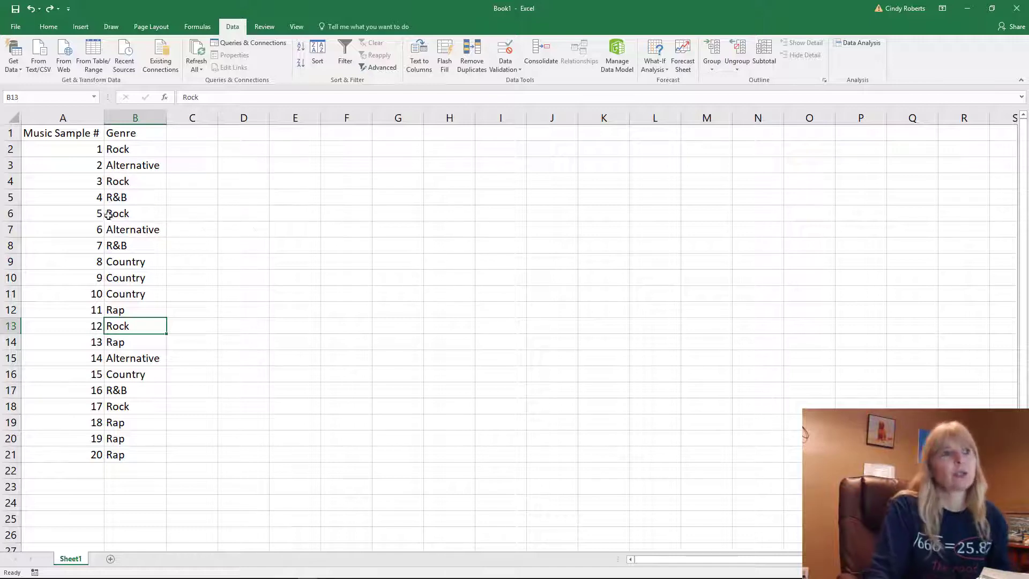
# Step: Sort the music sample data by the Genre column values in A to Z order
pyautogui.click(10, 116)
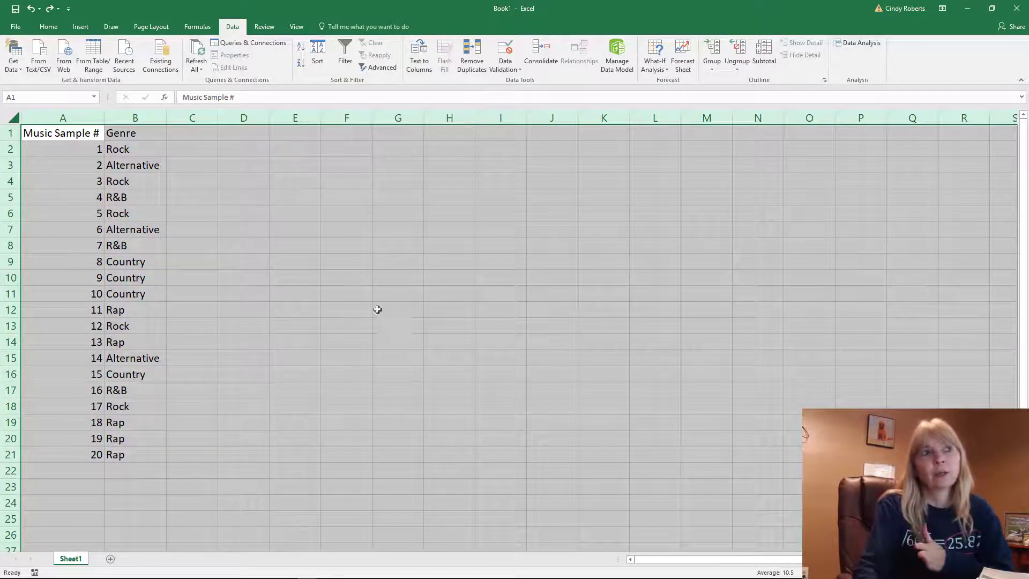
pyautogui.click(48, 27)
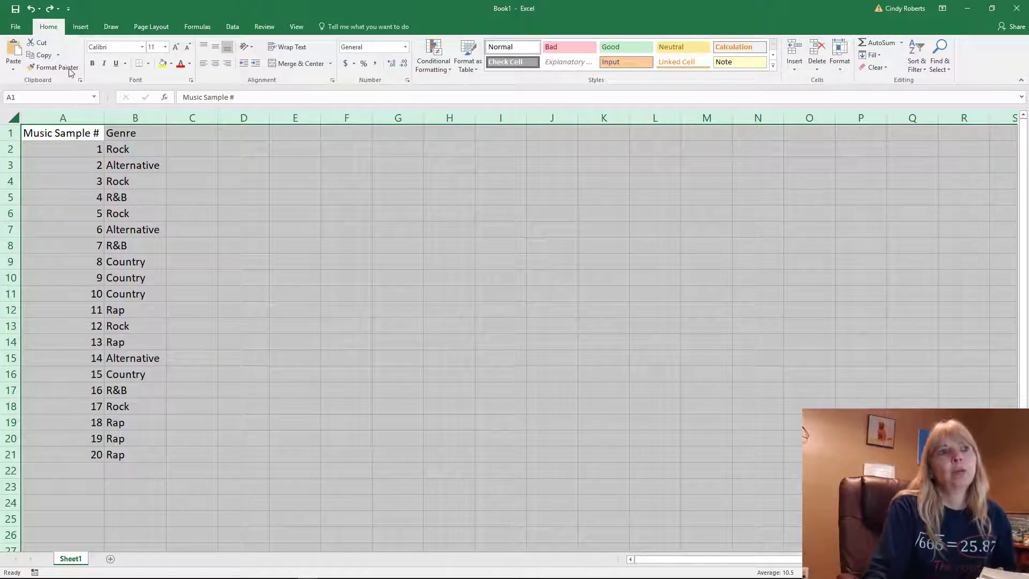
pyautogui.click(239, 28)
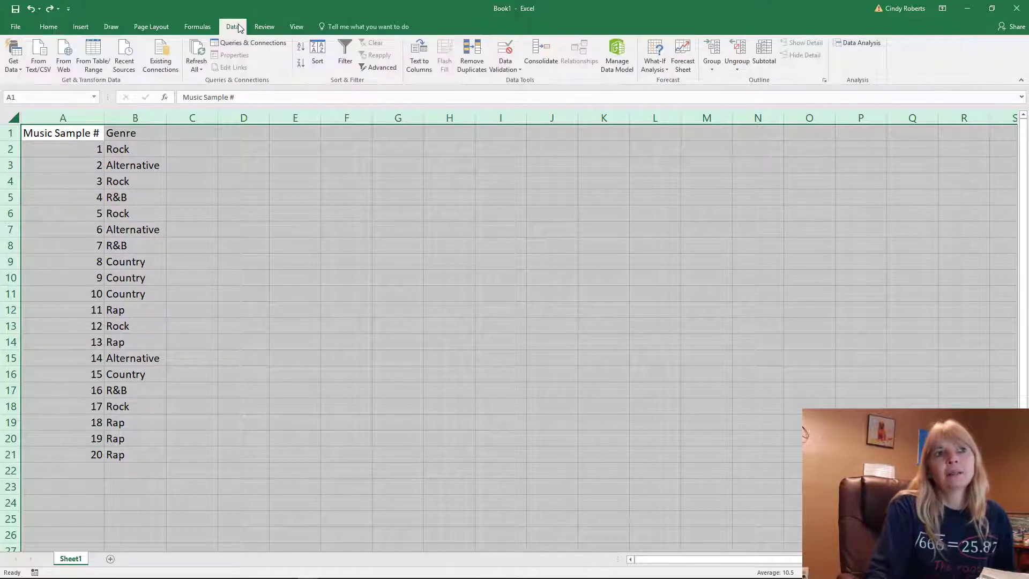
pyautogui.click(318, 54)
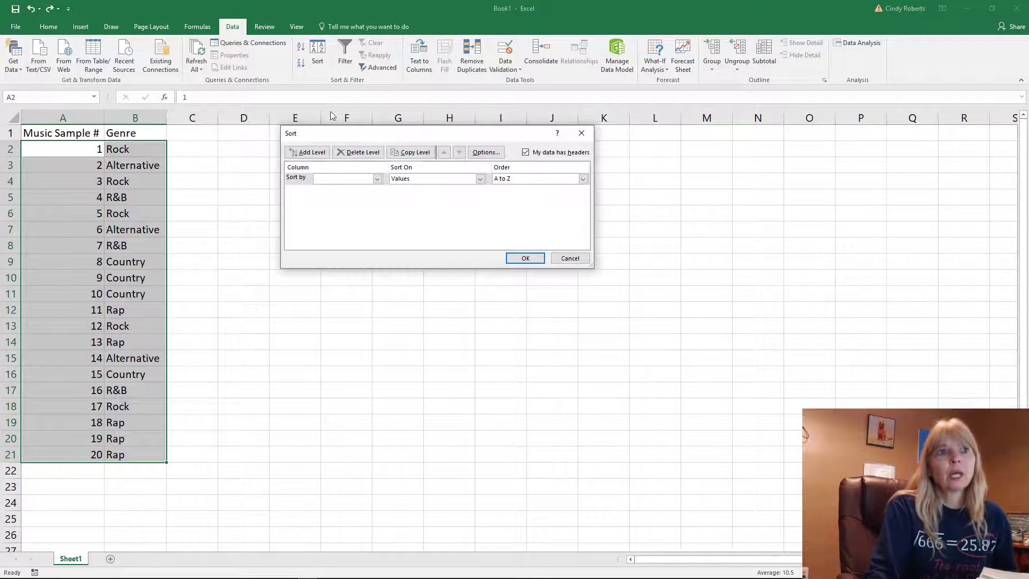
pyautogui.click(376, 179)
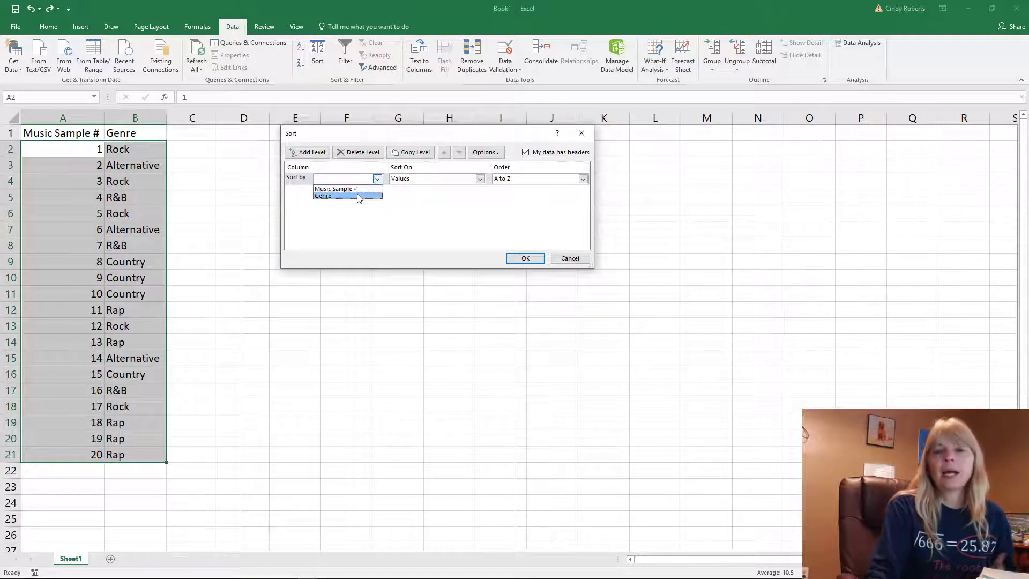
pyautogui.click(359, 197)
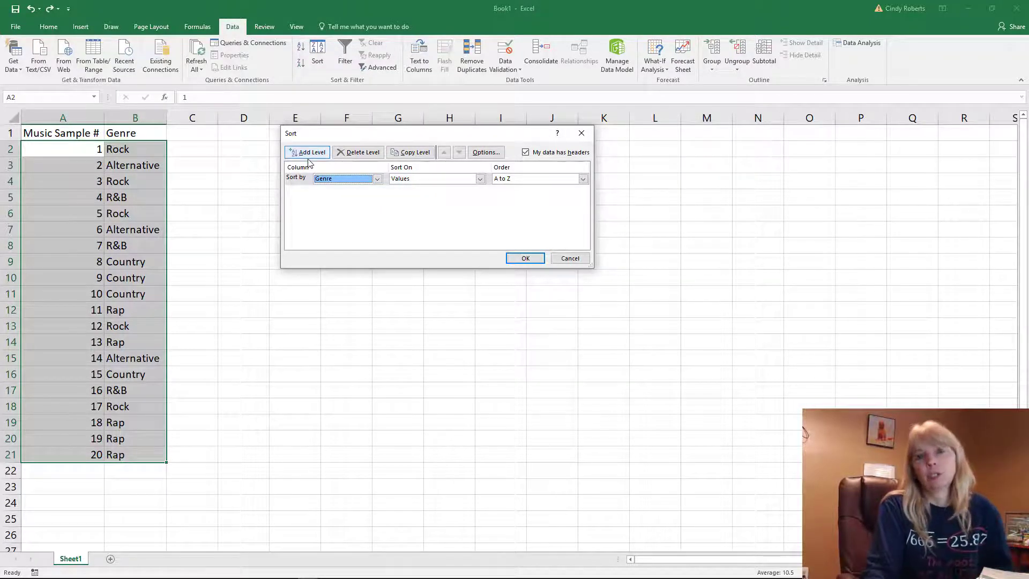
pyautogui.click(518, 259)
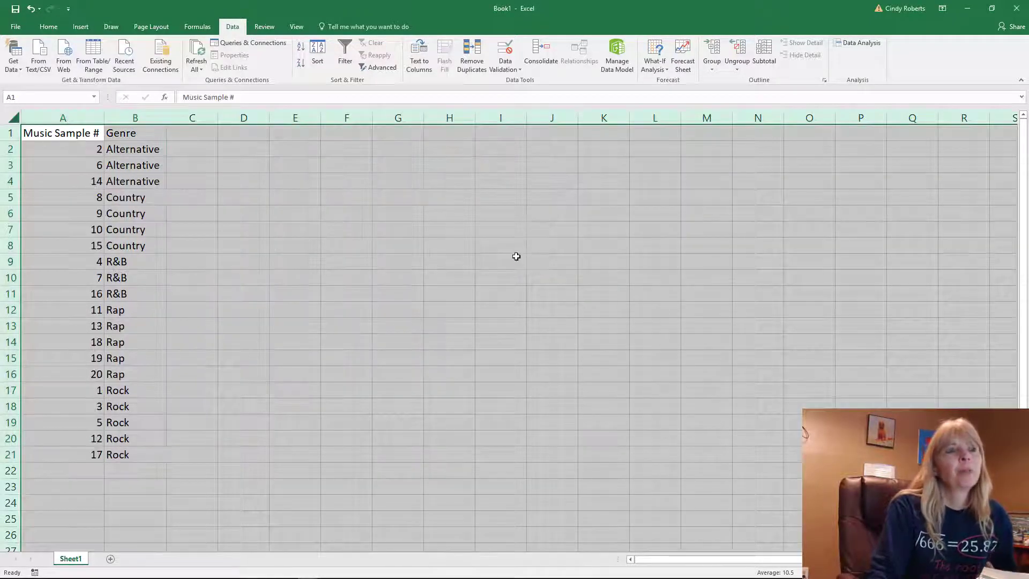
pyautogui.click(152, 167)
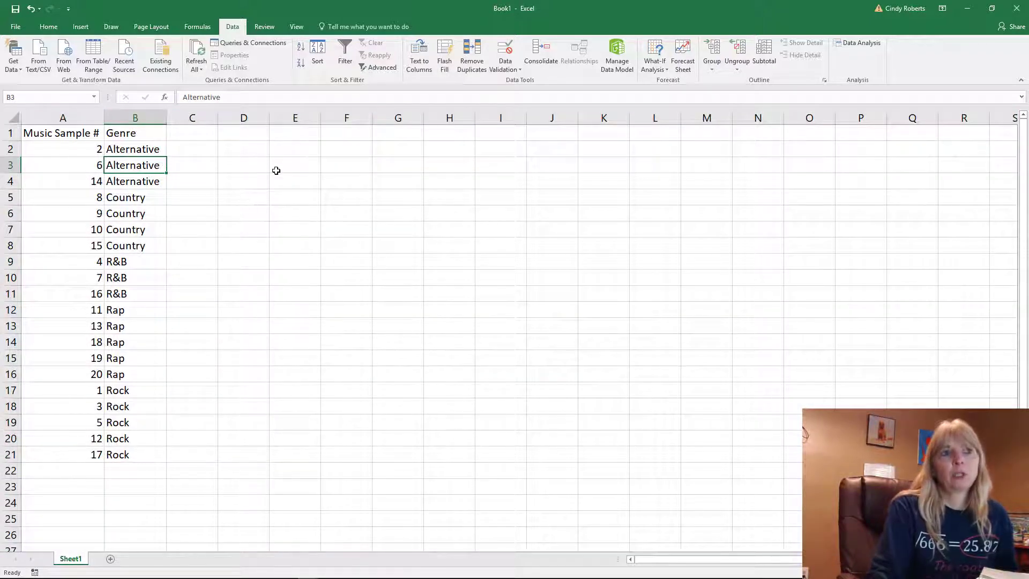
# Step: Copy the Genre header from B1 into cell D4 and make it bold
pyautogui.click(255, 185)
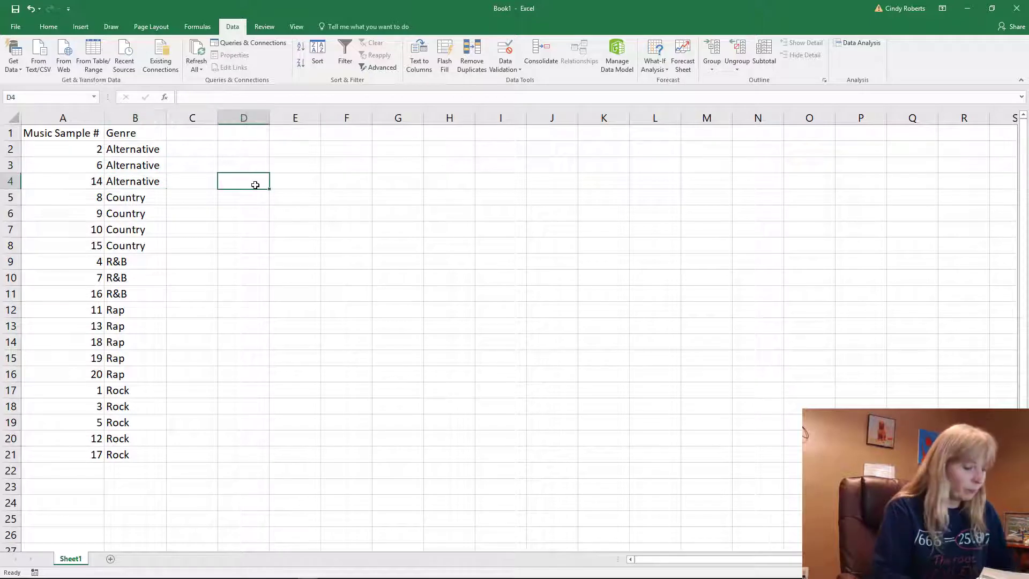
pyautogui.click(142, 135)
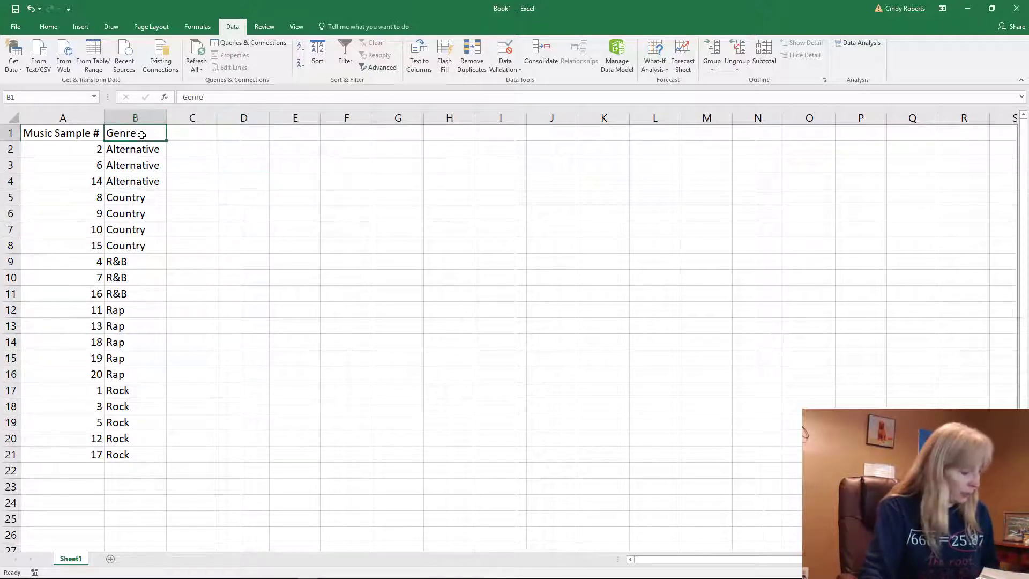
pyautogui.hotkey('ctrl', 'c')
pyautogui.click(238, 181)
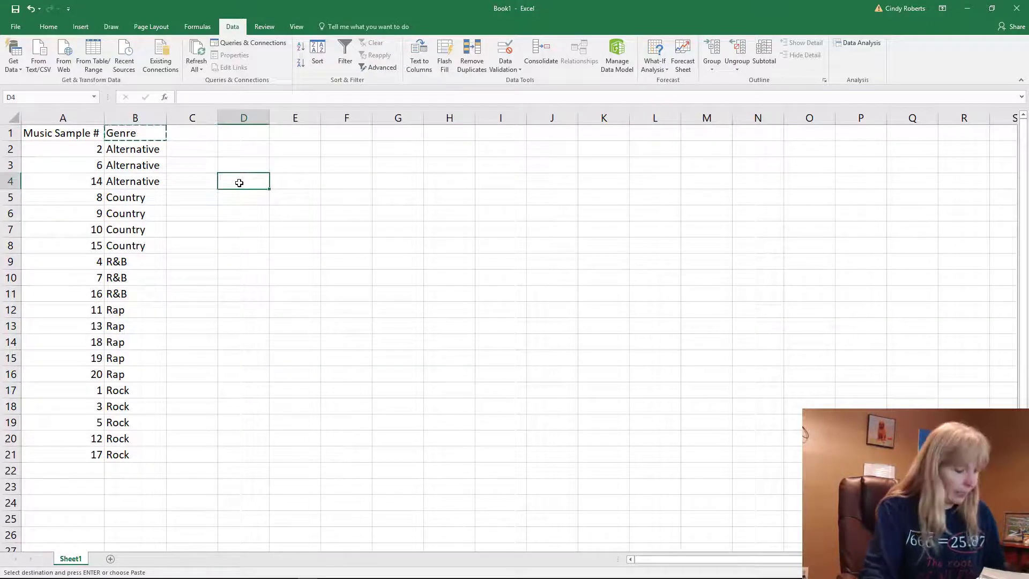
pyautogui.hotkey('ctrl', 'v')
pyautogui.press('Escape')
pyautogui.hotkey('ctrl', 'b')
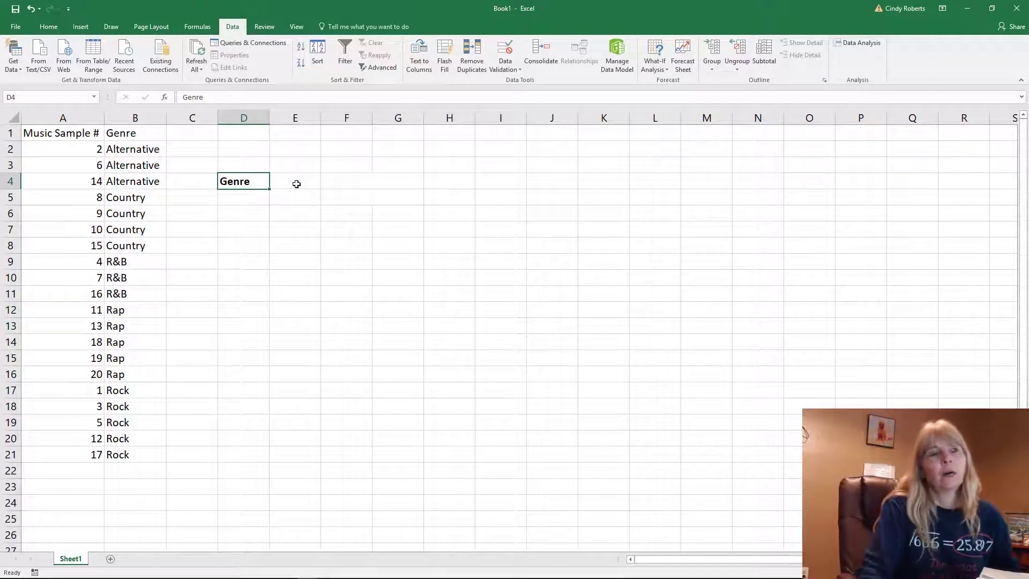
# Step: Copy one Alternative entry into D5 and one Country entry into D6, under the new Genre header
pyautogui.click(136, 151)
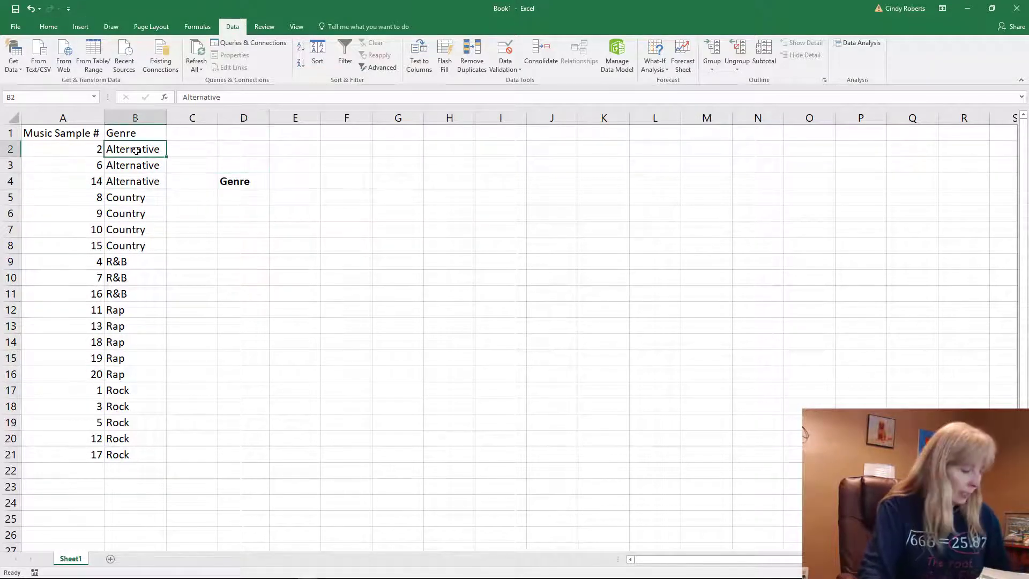
pyautogui.hotkey('ctrl', 'c')
pyautogui.click(243, 196)
pyautogui.hotkey('ctrl', 'v')
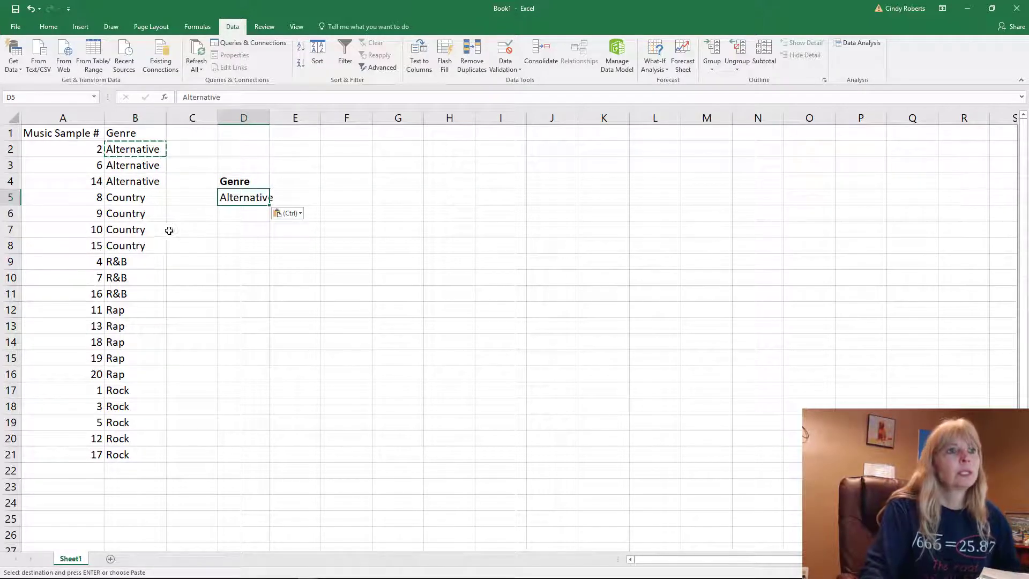
pyautogui.click(135, 196)
pyautogui.hotkey('ctrl', 'c')
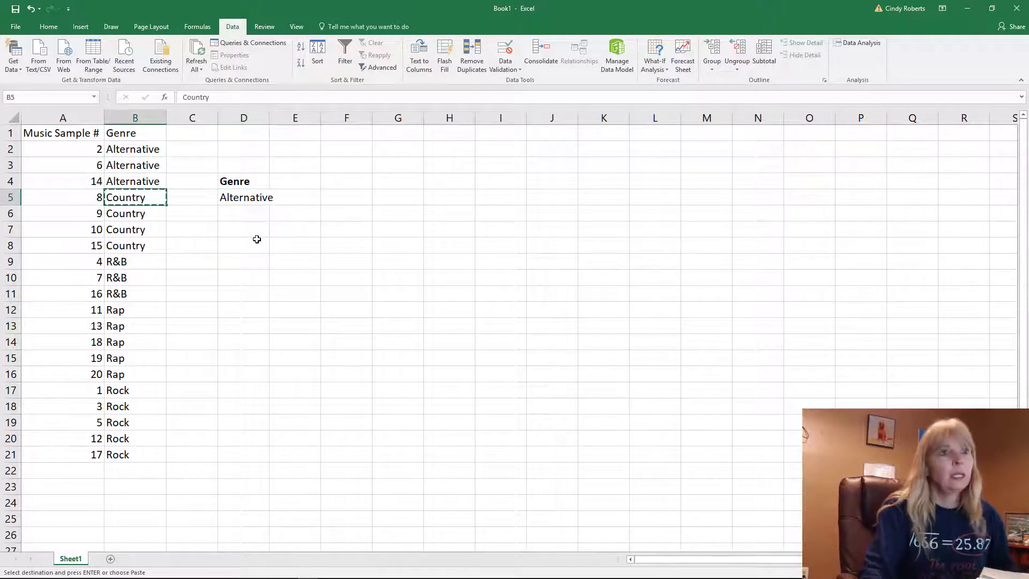
pyautogui.click(253, 215)
pyautogui.hotkey('ctrl', 'v')
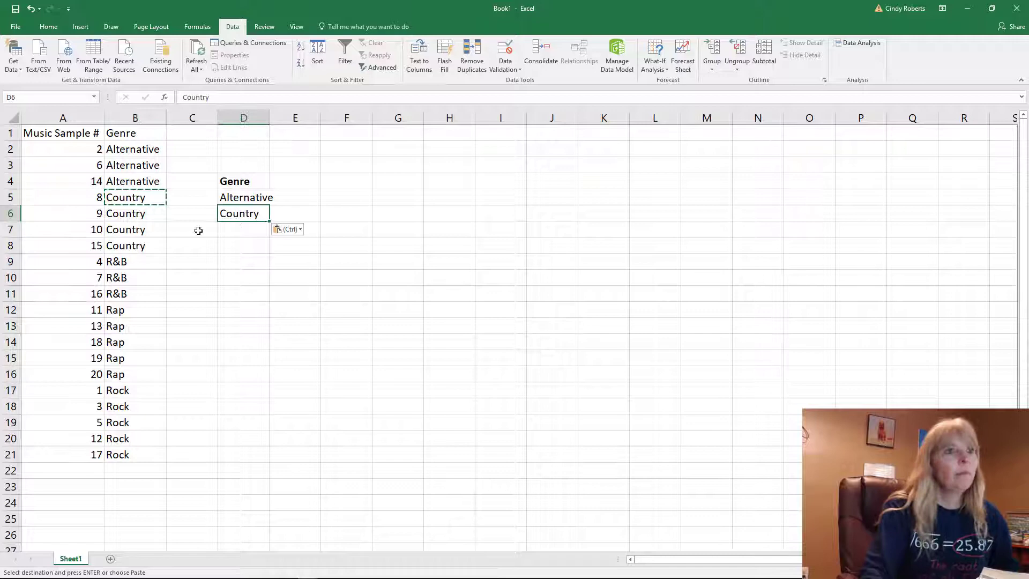
# Step: Copy the adjacent R&B and Rap entries into D7:D8 and one Rock entry into D9
pyautogui.click(118, 263)
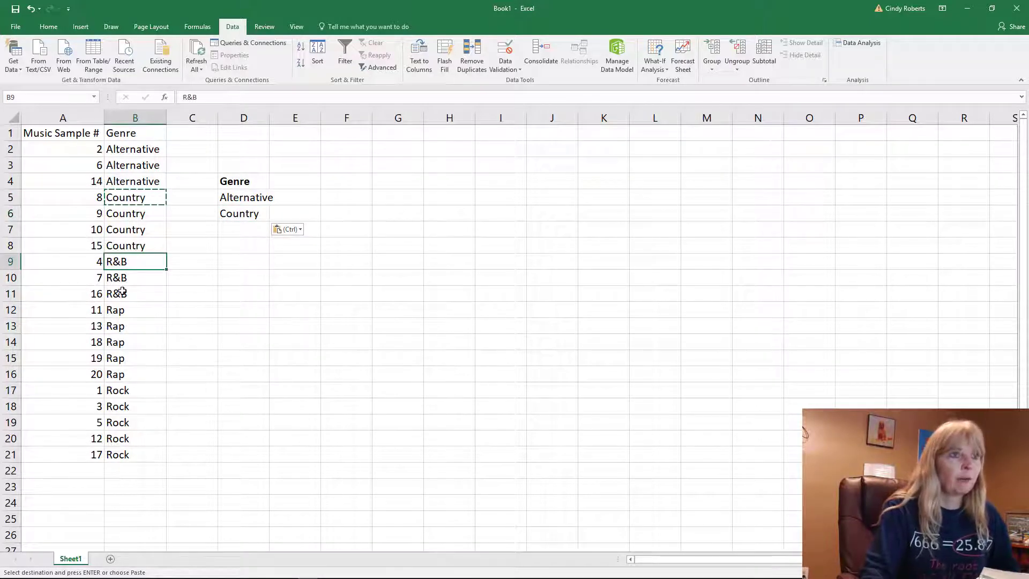
pyautogui.moveTo(122, 292); pyautogui.dragTo(123, 311)
pyautogui.hotkey('ctrl', 'c')
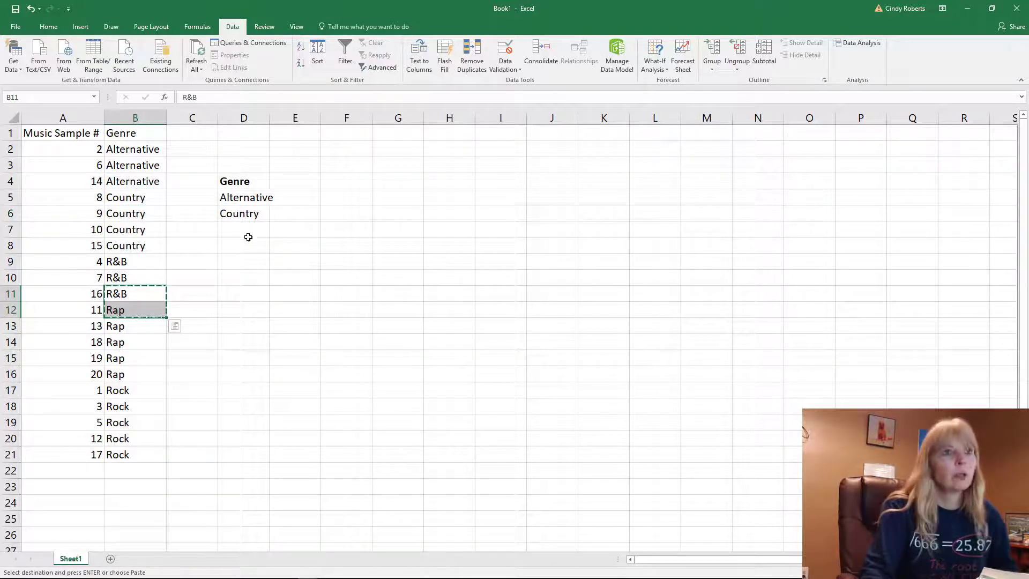
pyautogui.click(245, 231)
pyautogui.hotkey('ctrl', 'v')
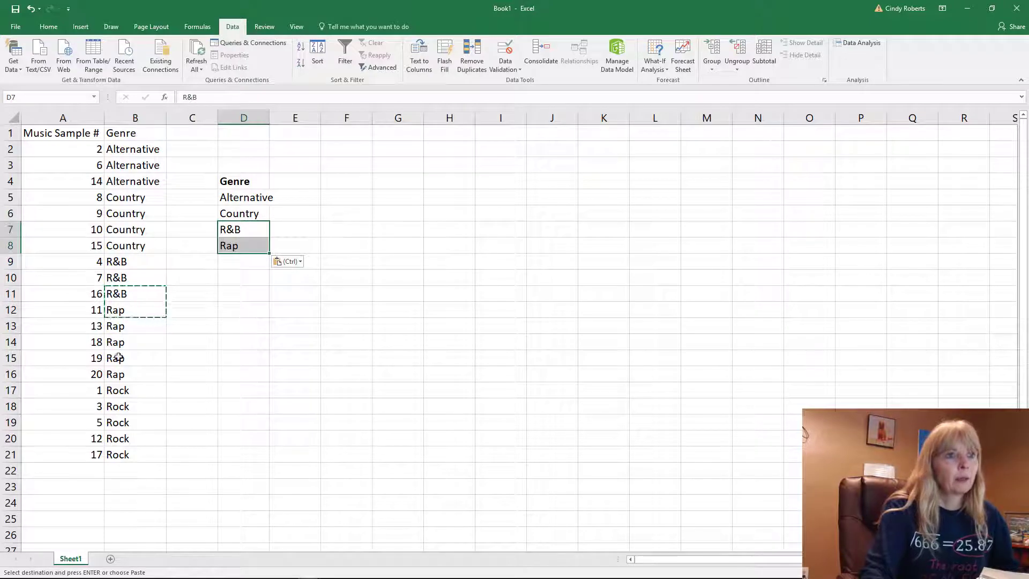
pyautogui.click(119, 390)
pyautogui.hotkey('ctrl', 'c')
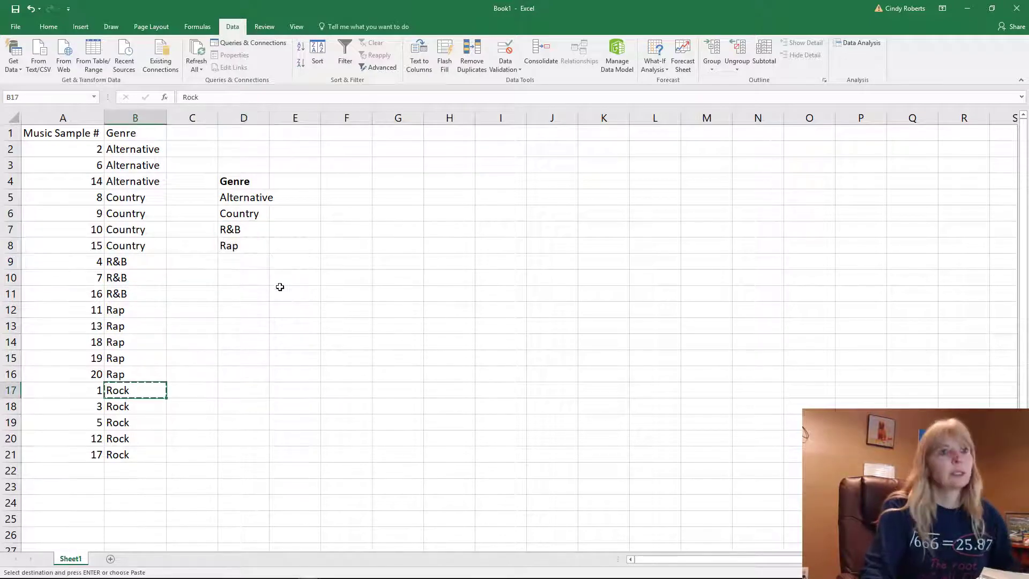
pyautogui.click(256, 267)
pyautogui.hotkey('ctrl', 'v')
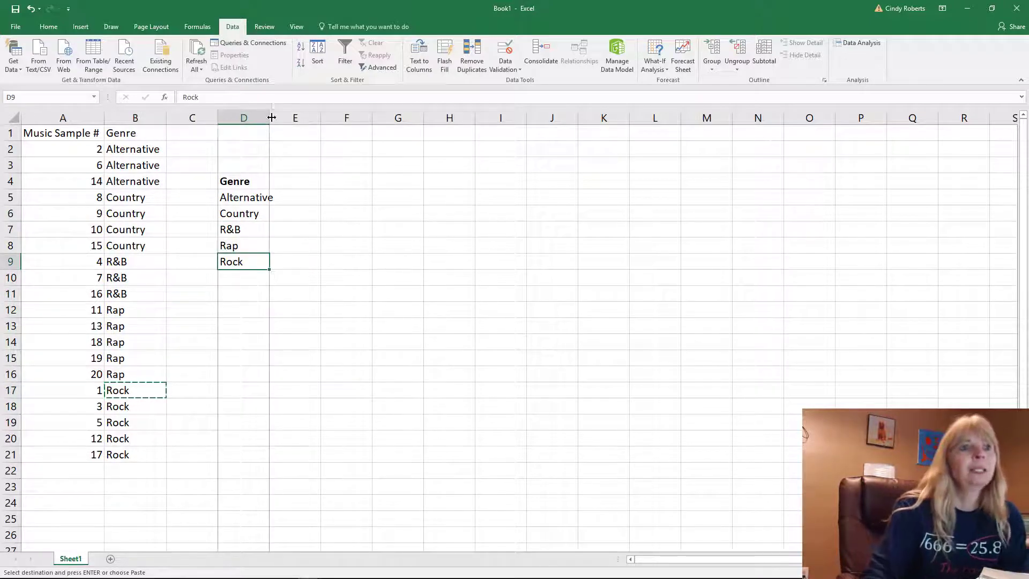
# Step: Widen column D slightly so the longest genre name fits, and clear the pending copy selection
pyautogui.click(305, 177)
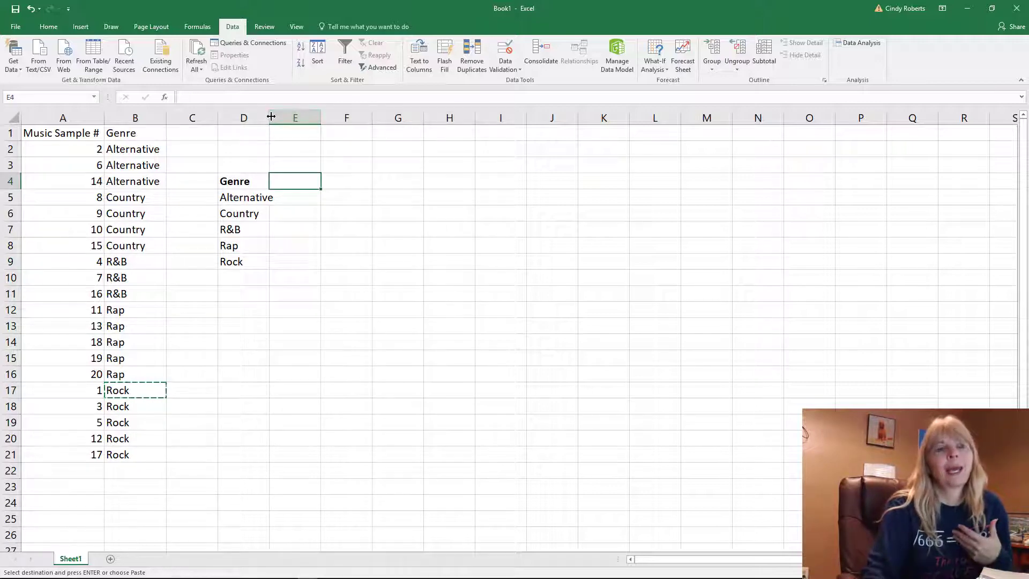
pyautogui.moveTo(269, 115); pyautogui.dragTo(280, 116)
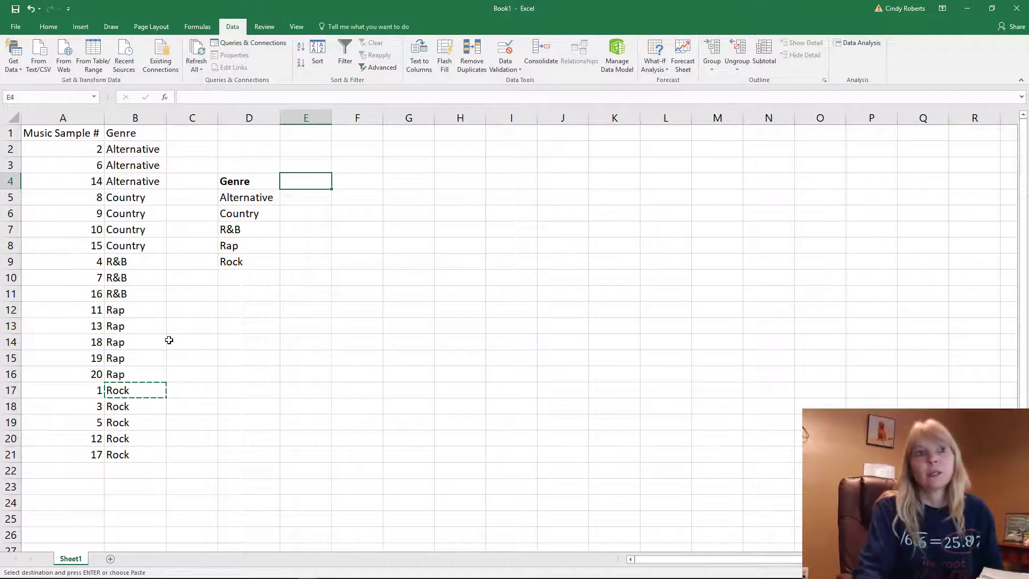
pyautogui.press('Escape')
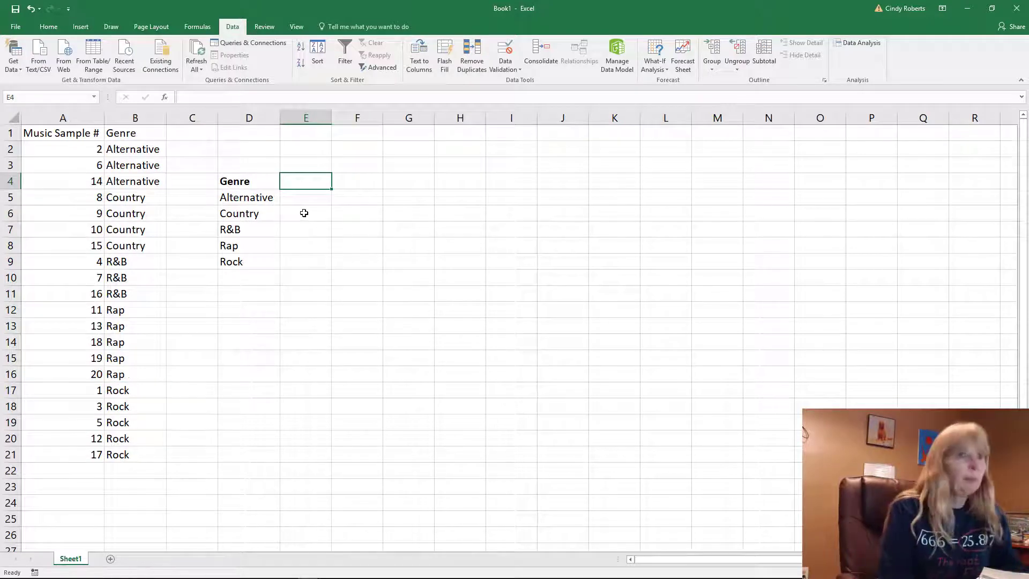
# Step: Enter the header Frequency in cell E4, next to the bold Genre header
pyautogui.write('F')
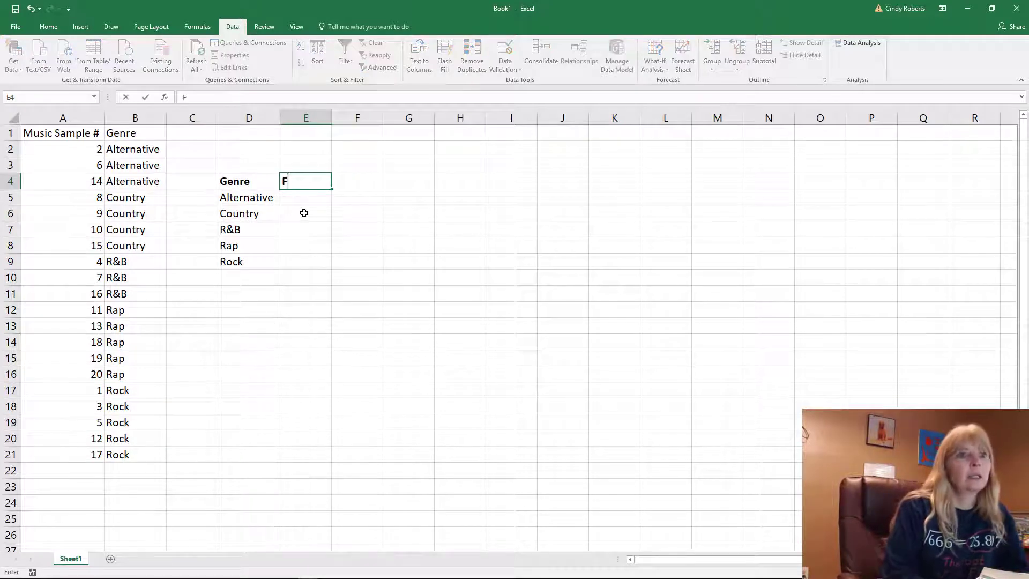
pyautogui.write('requen')
pyautogui.press('BackSpace')
pyautogui.write('enc')
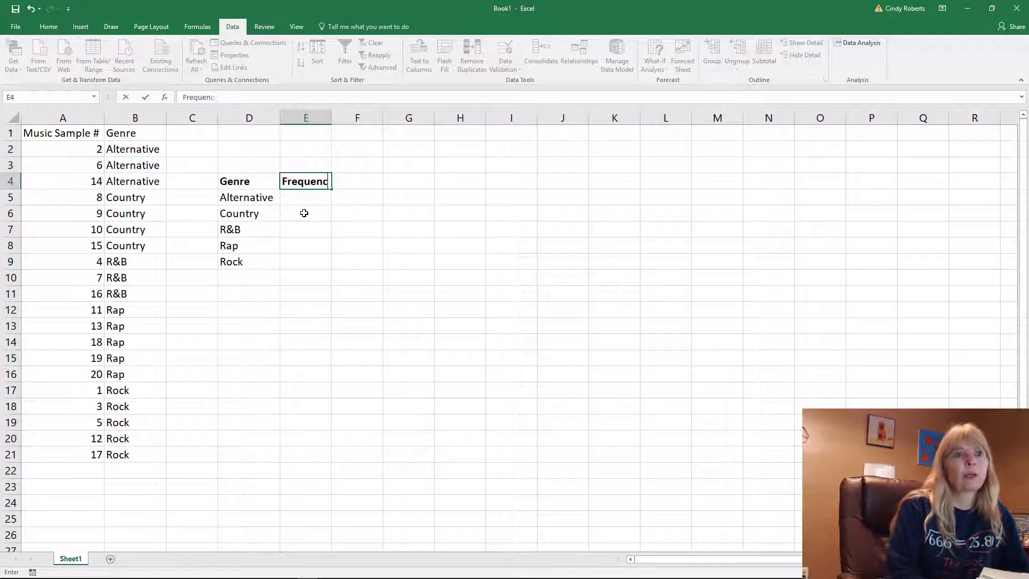
pyautogui.write('y')
pyautogui.press('Return')
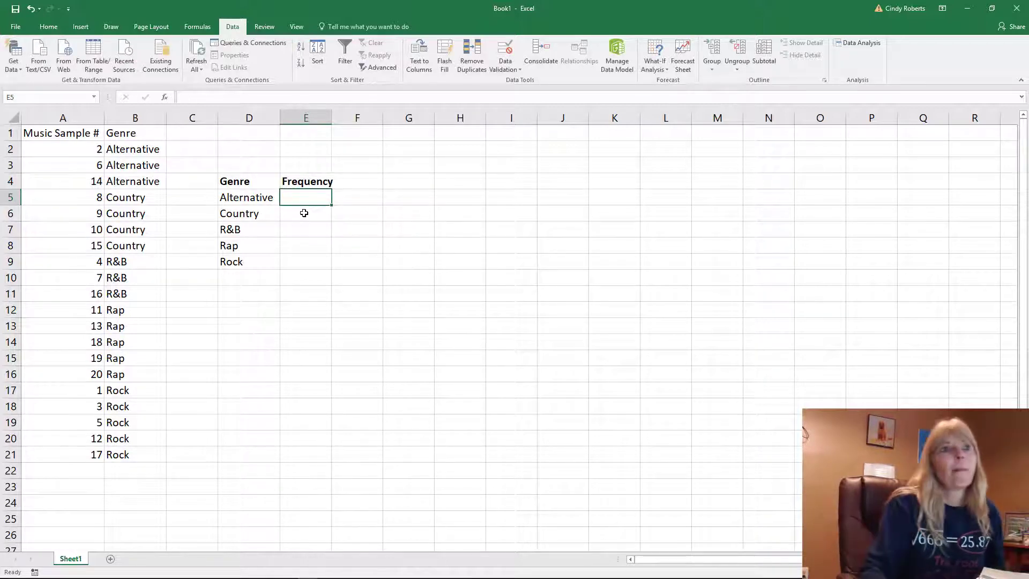
# Step: Count the Alternative entries in E5 with the formula =COUNTA(B2:B4)
pyautogui.write('=')
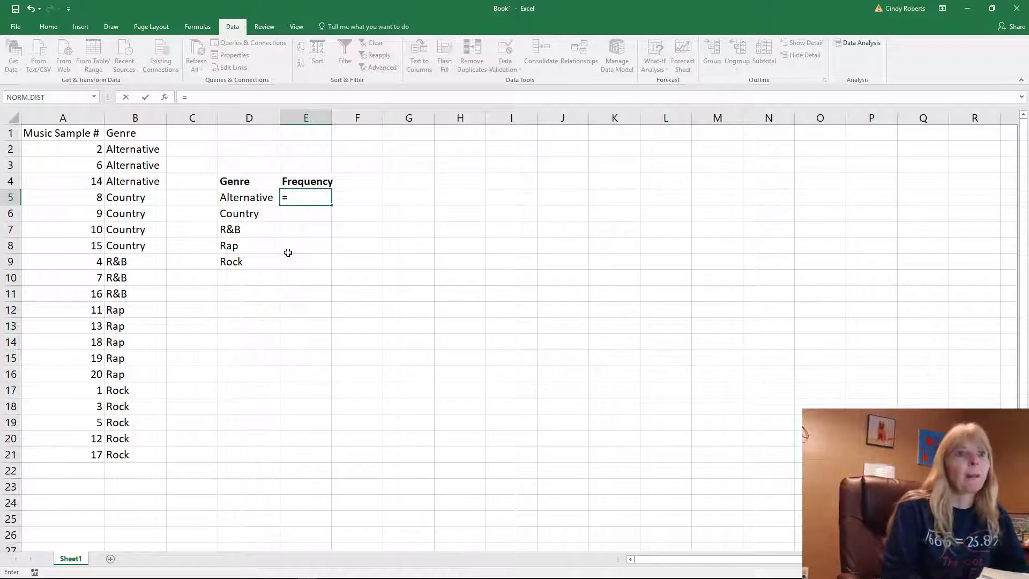
pyautogui.write('COUNT')
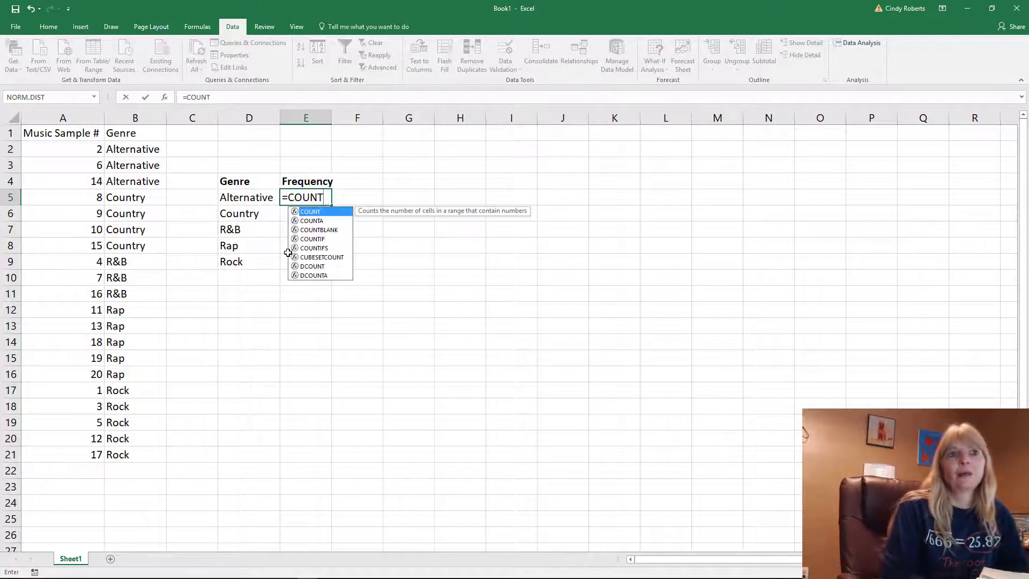
pyautogui.write('A')
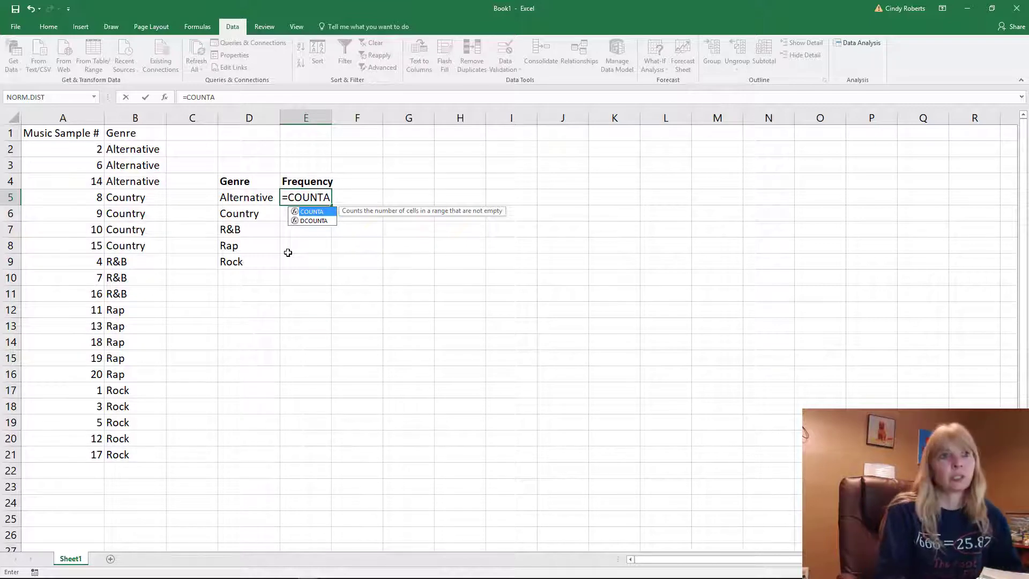
pyautogui.press('BackSpace')
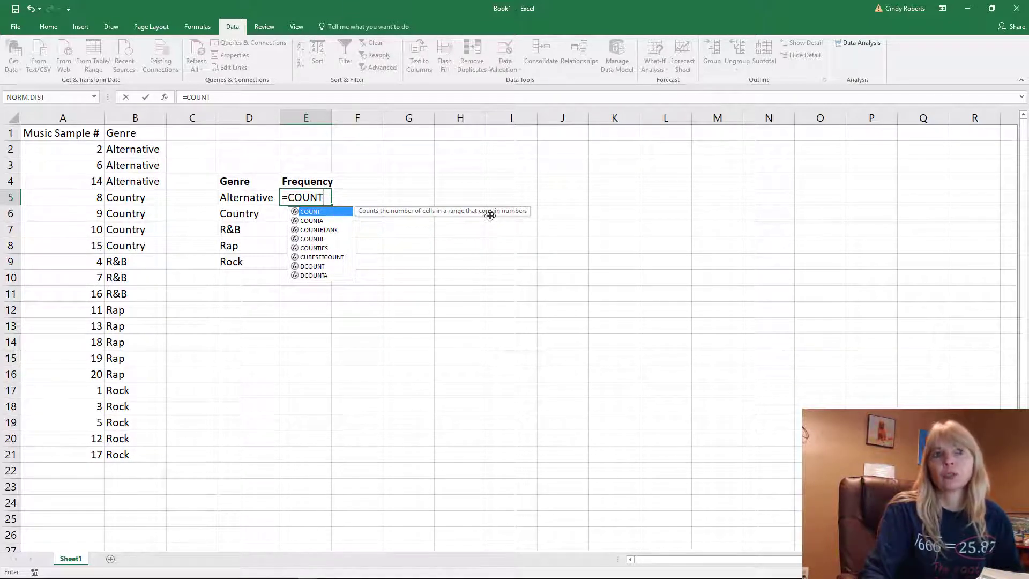
pyautogui.write('A')
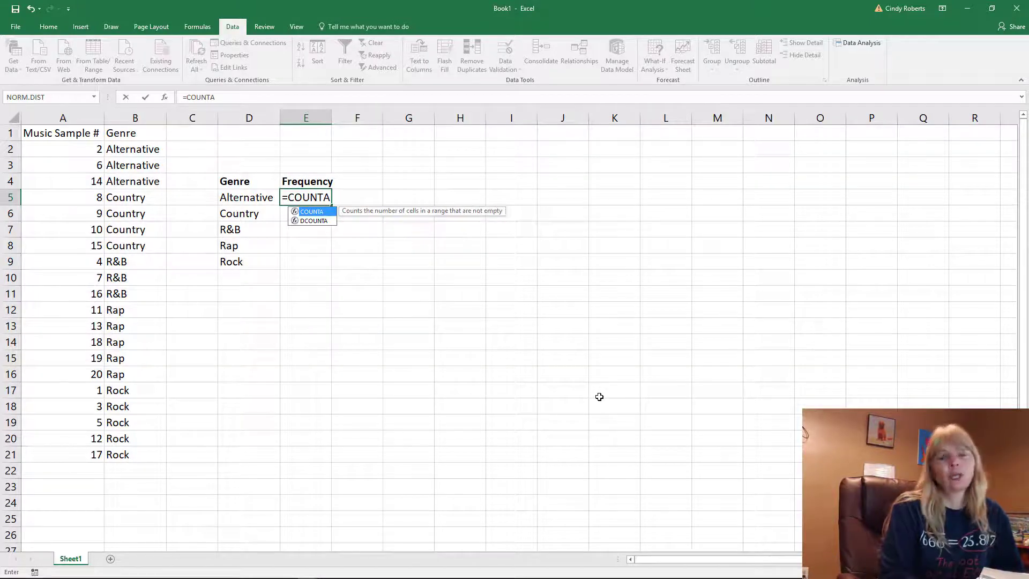
pyautogui.write('(')
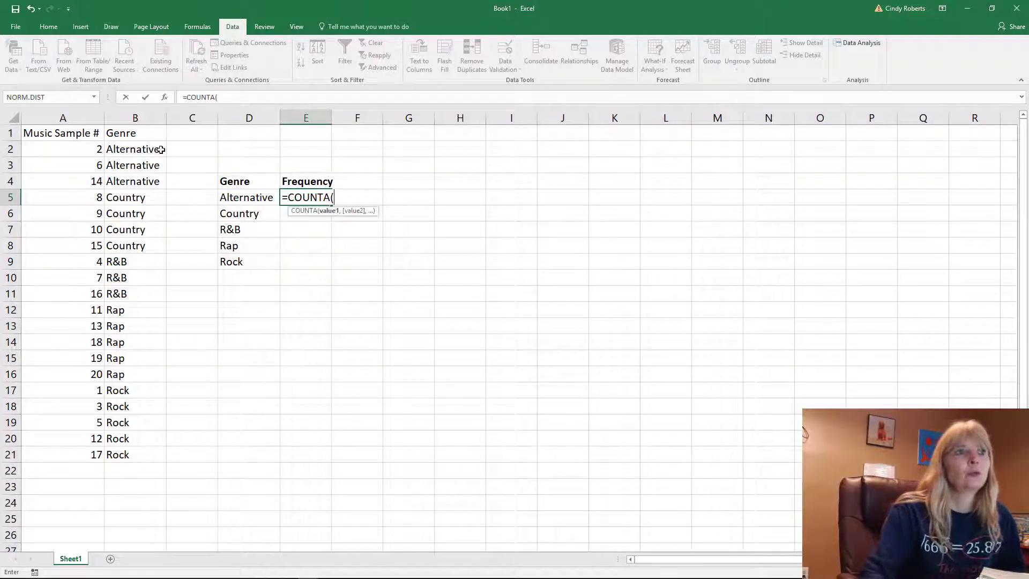
pyautogui.moveTo(135, 151); pyautogui.dragTo(134, 180)
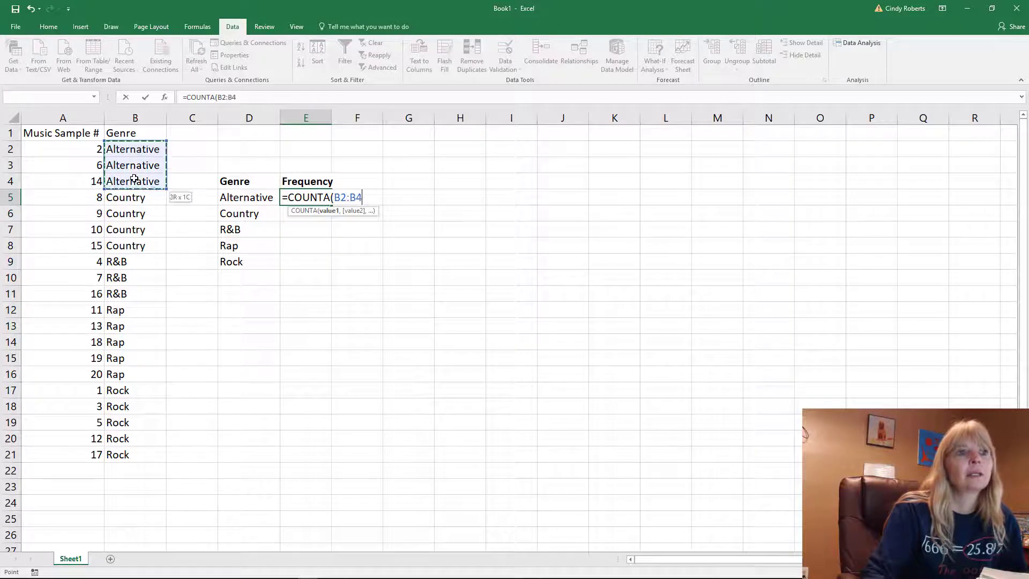
pyautogui.write(')')
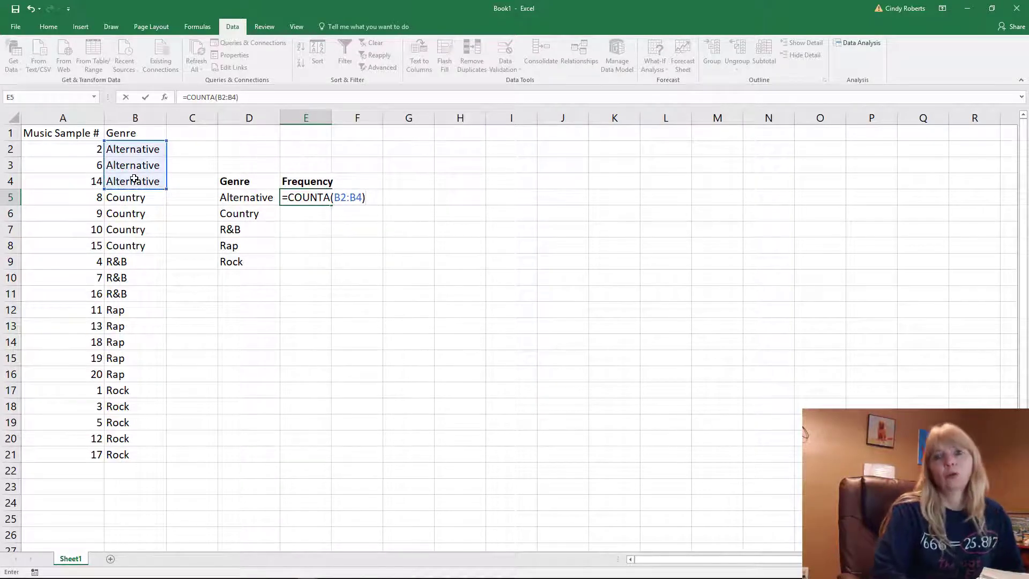
pyautogui.press('Return')
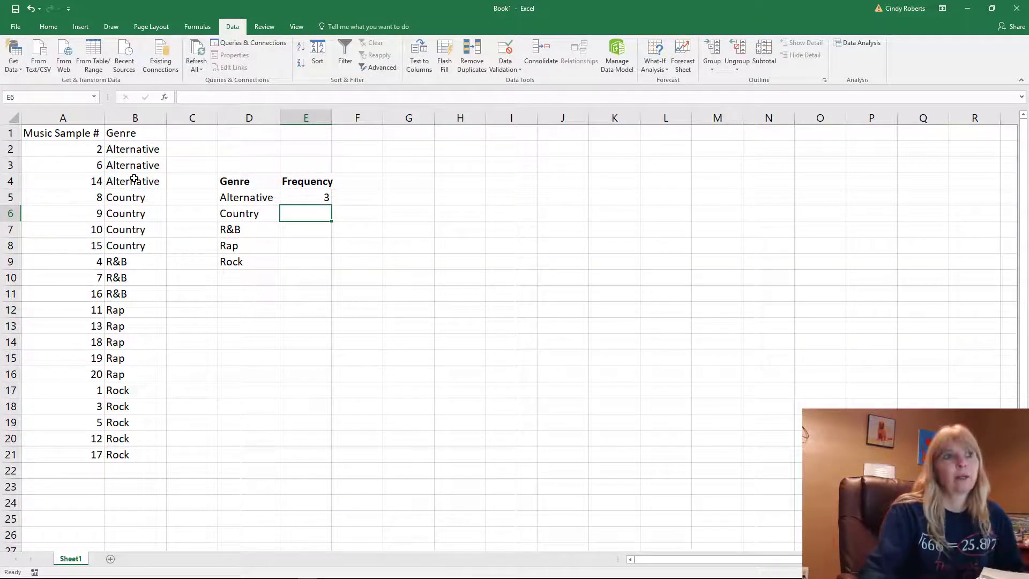
# Step: Count the Country entries in E6 with the formula =COUNTA(B5:B8)
pyautogui.write('=')
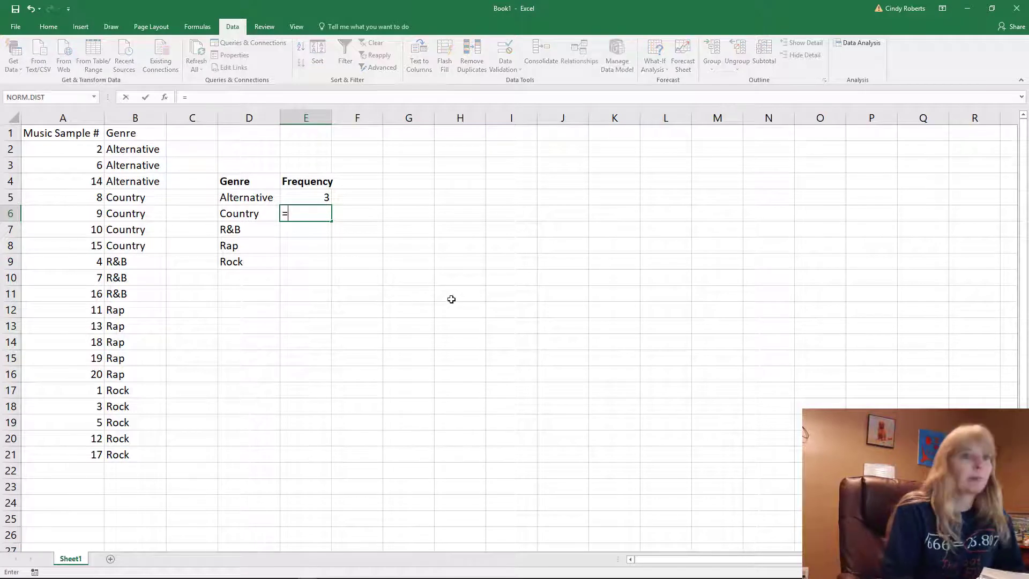
pyautogui.write('COUNTA(')
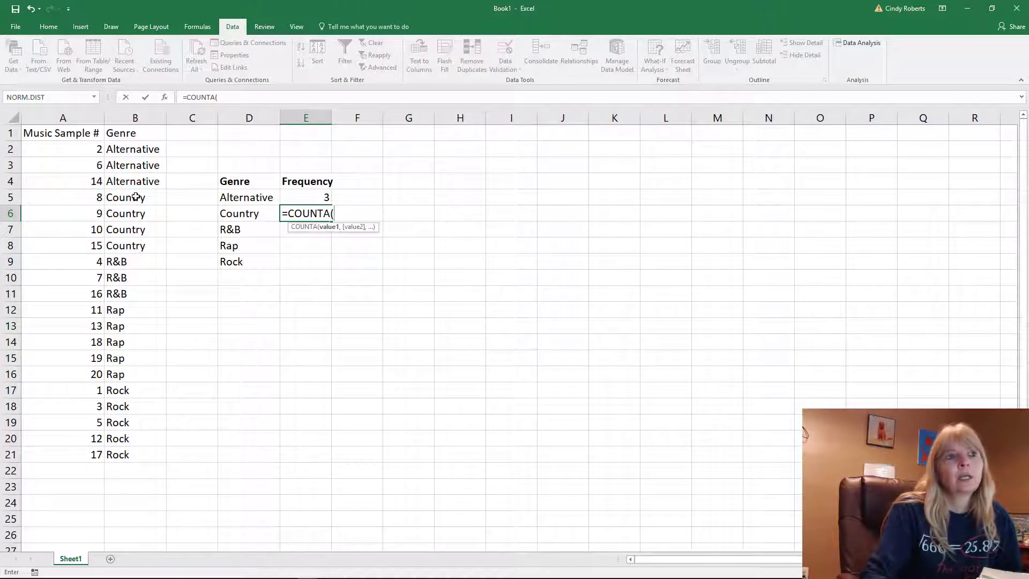
pyautogui.moveTo(136, 196); pyautogui.dragTo(131, 242)
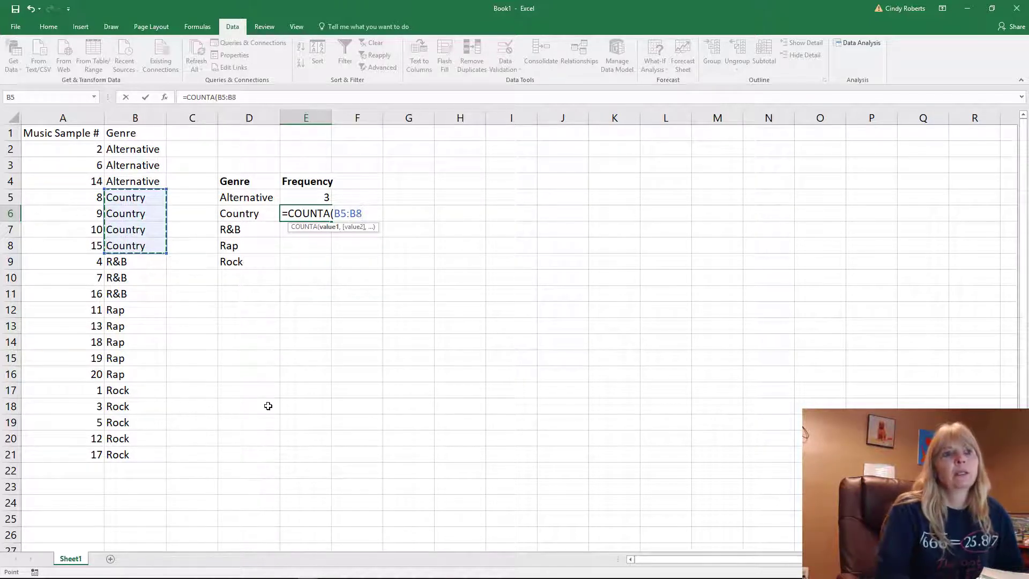
pyautogui.write(')')
pyautogui.press('Return')
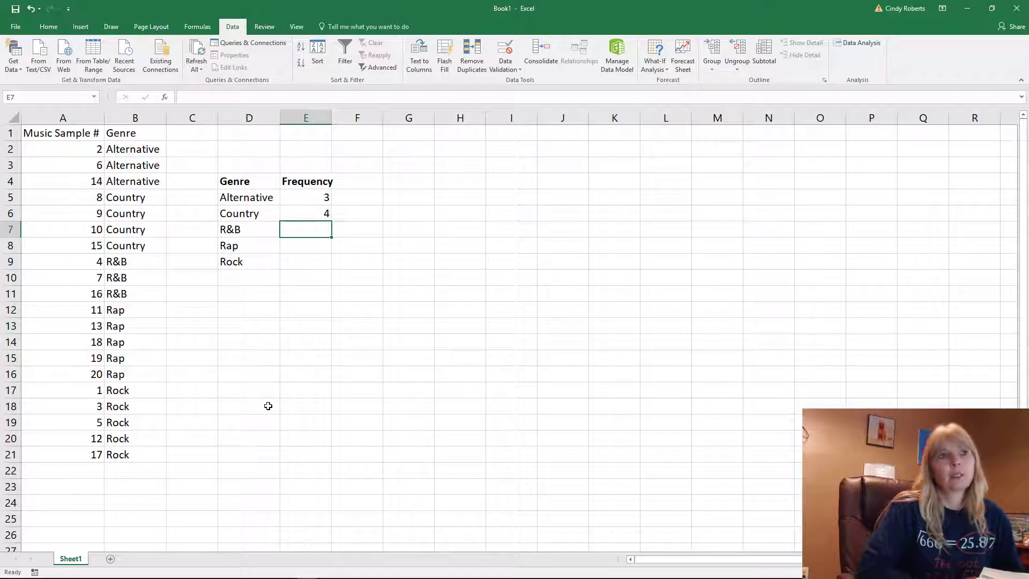
# Step: Count the R&B entries in E7 with COUNTA over the range B9:B11
pyautogui.write('=C')
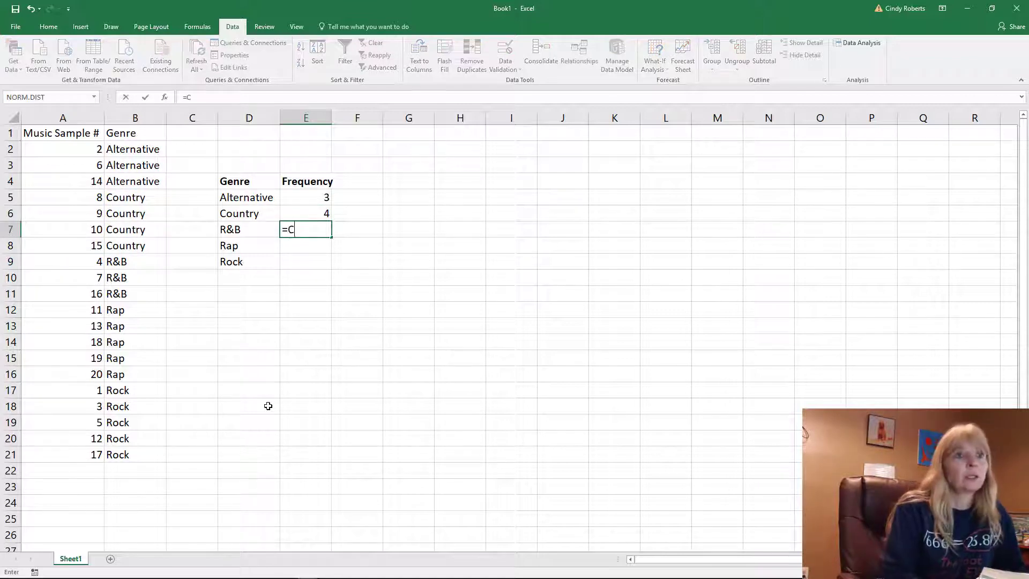
pyautogui.write('OUNTA(')
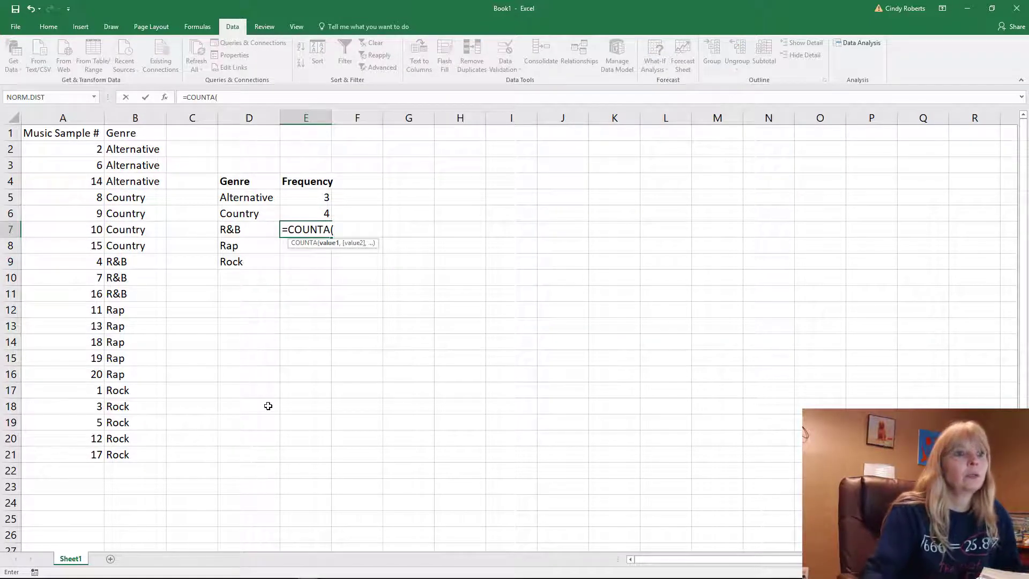
pyautogui.moveTo(118, 261); pyautogui.dragTo(118, 294)
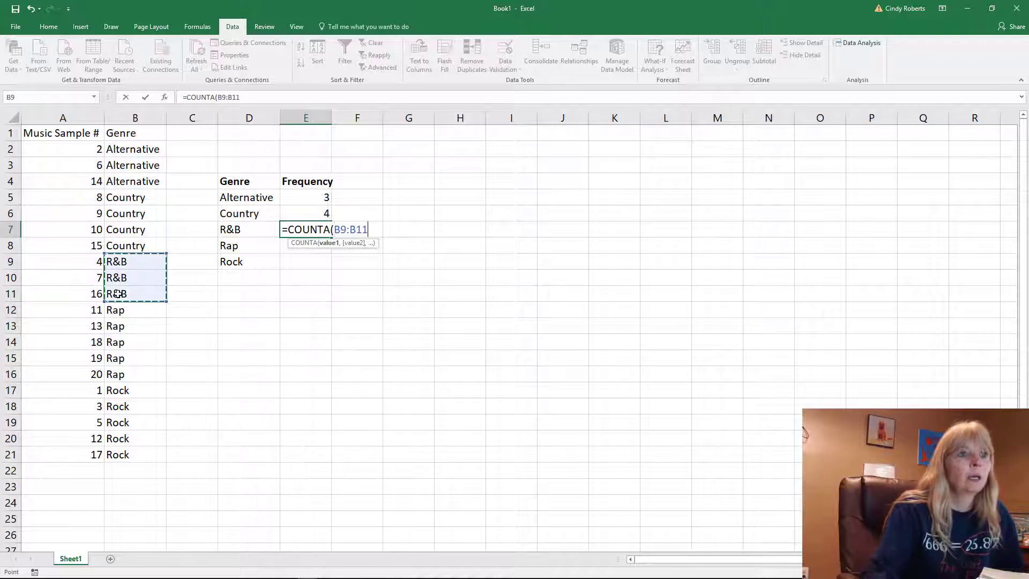
pyautogui.press('Return')
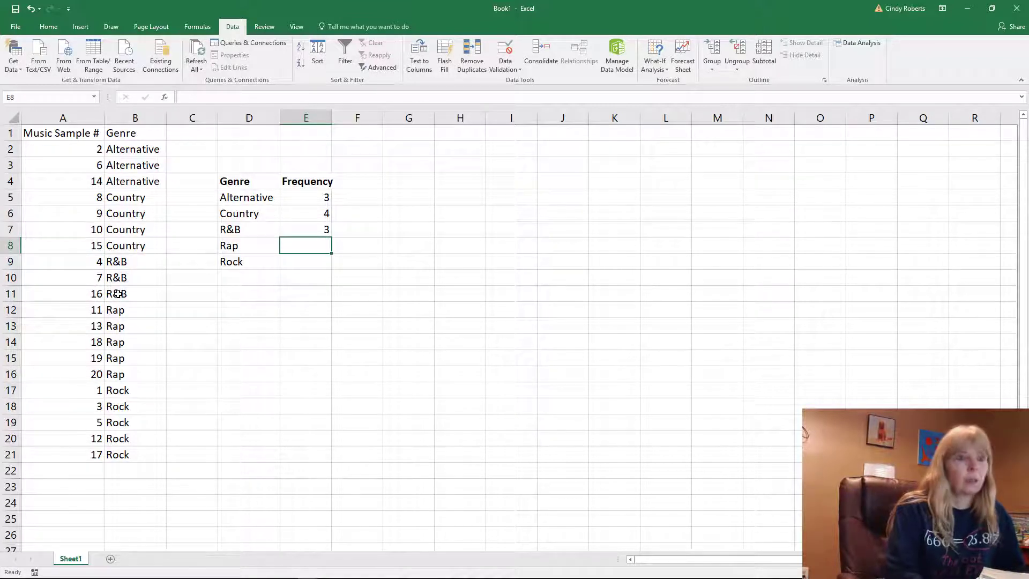
# Step: Count the Rap entries in E8 with the formula =COUNTA(B12:B16)
pyautogui.write('=COU')
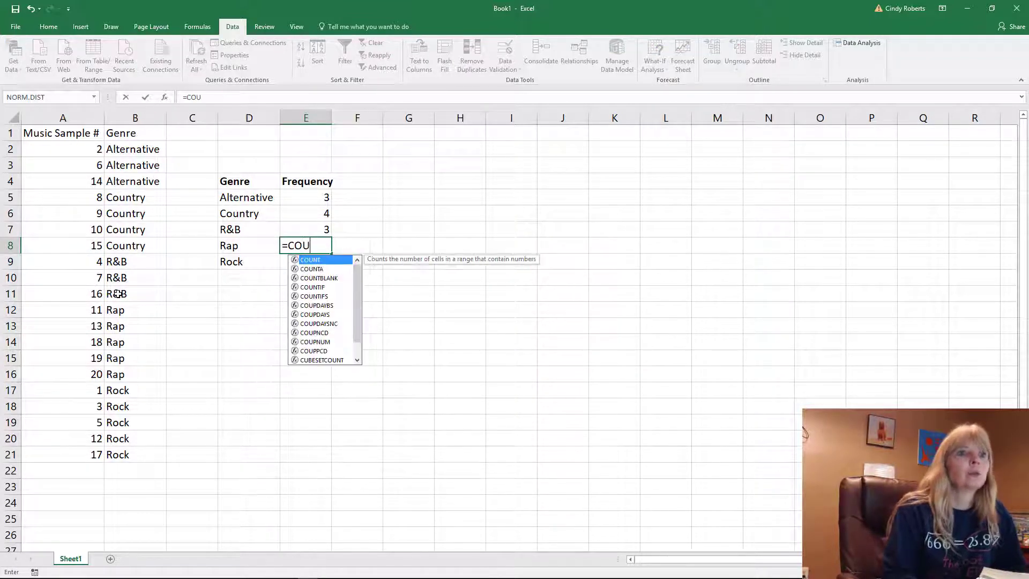
pyautogui.write('NTA(')
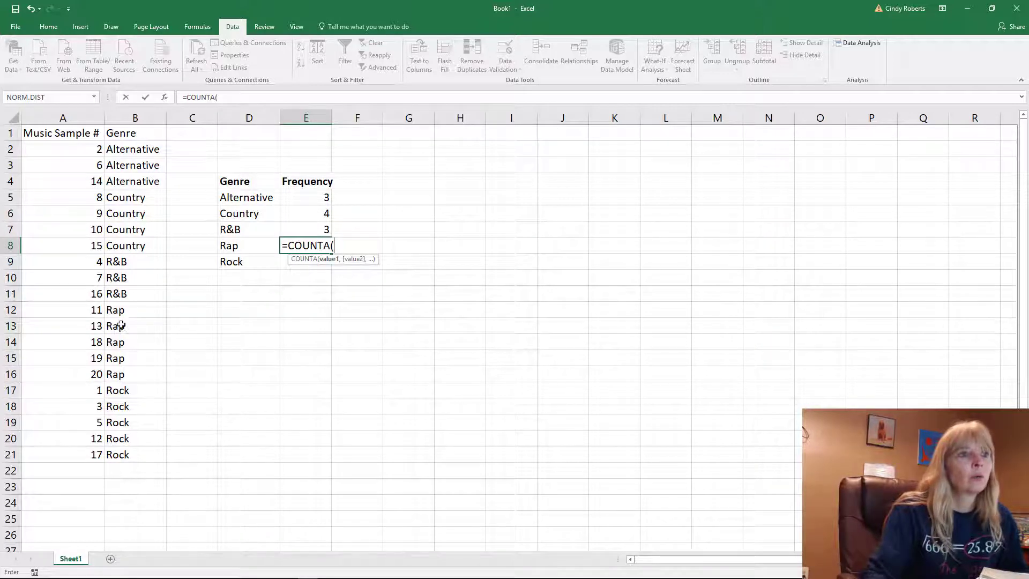
pyautogui.moveTo(115, 310); pyautogui.dragTo(114, 371)
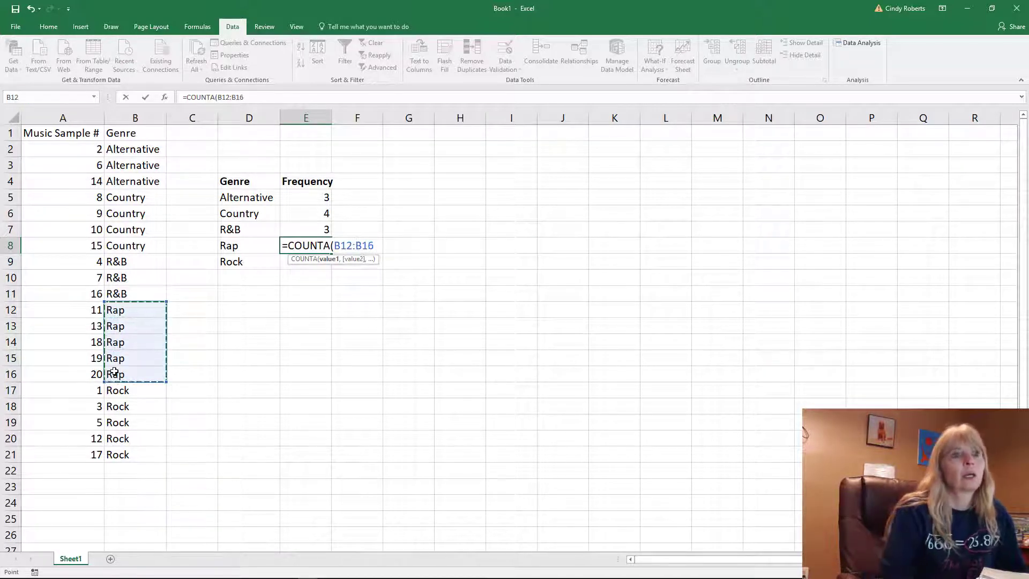
pyautogui.write(')')
pyautogui.press('Return')
# Step: Count the Rock entries in E9 with COUNTA over the range B17:B21
pyautogui.write('=')
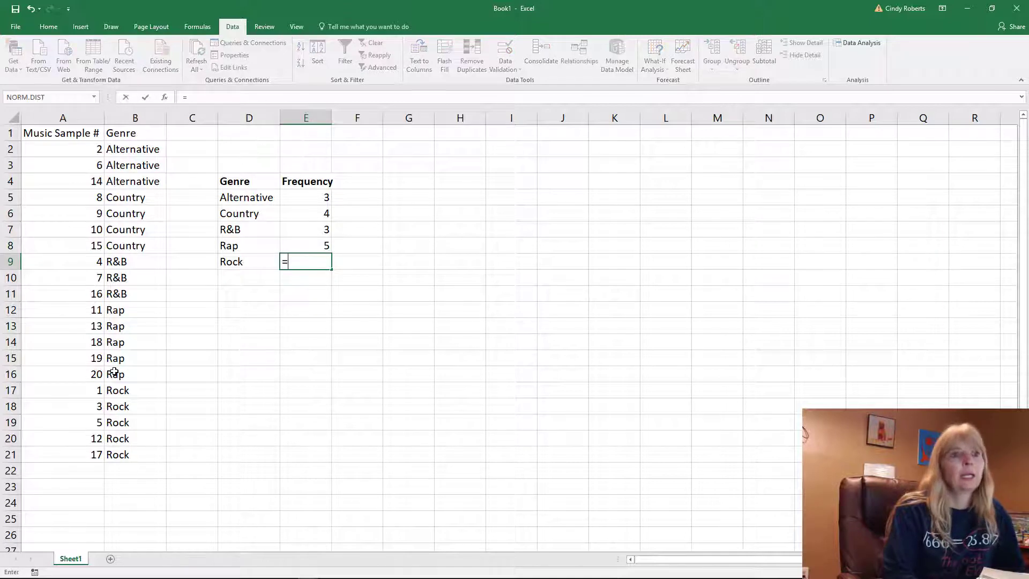
pyautogui.write('COUNTA(')
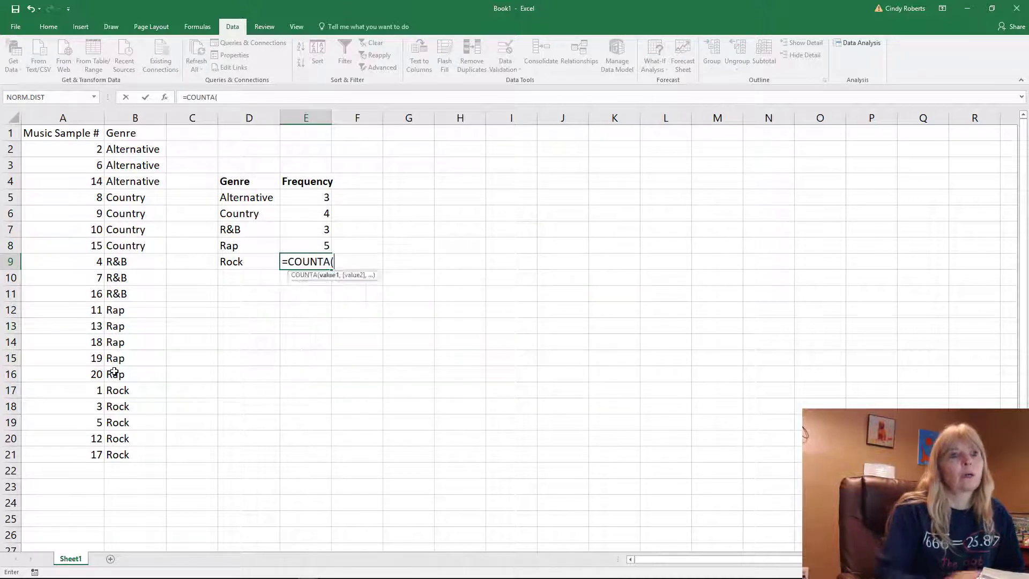
pyautogui.moveTo(123, 393); pyautogui.dragTo(123, 452)
pyautogui.press('Return')
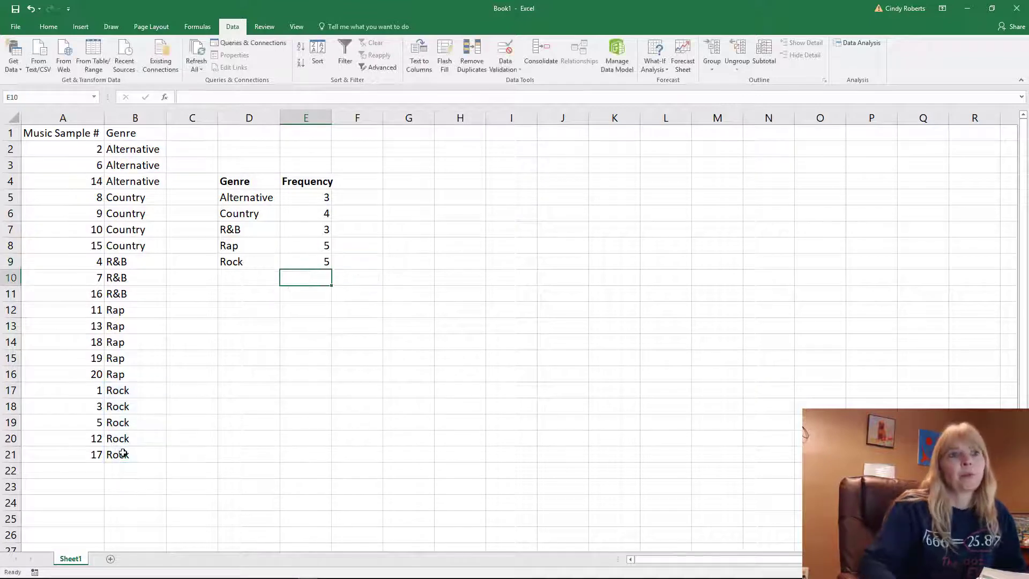
# Step: Total the genre frequencies in E11 with the formula =SUM(E5:E9), leaving row 10 blank
pyautogui.press('Return')
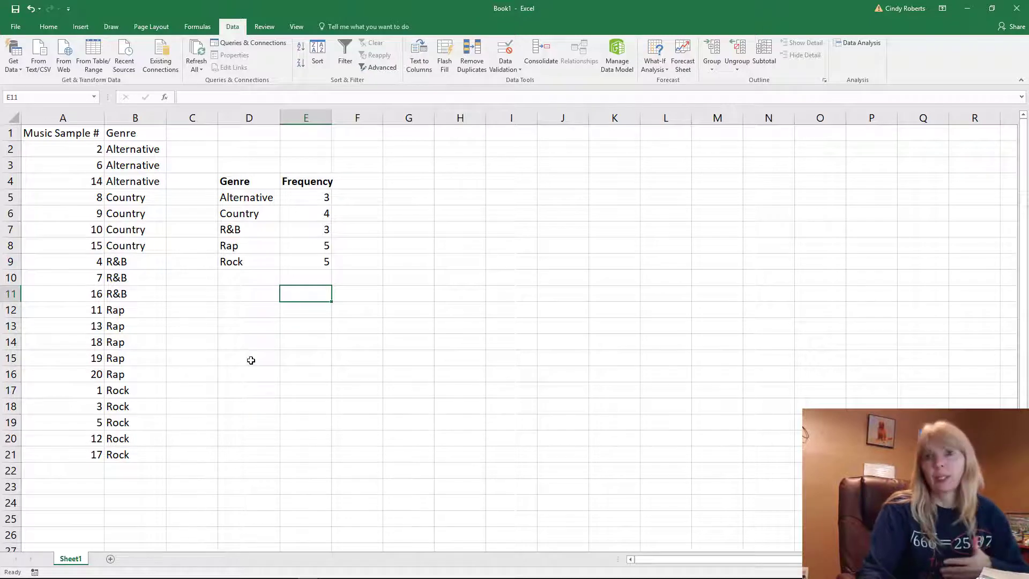
pyautogui.write('=')
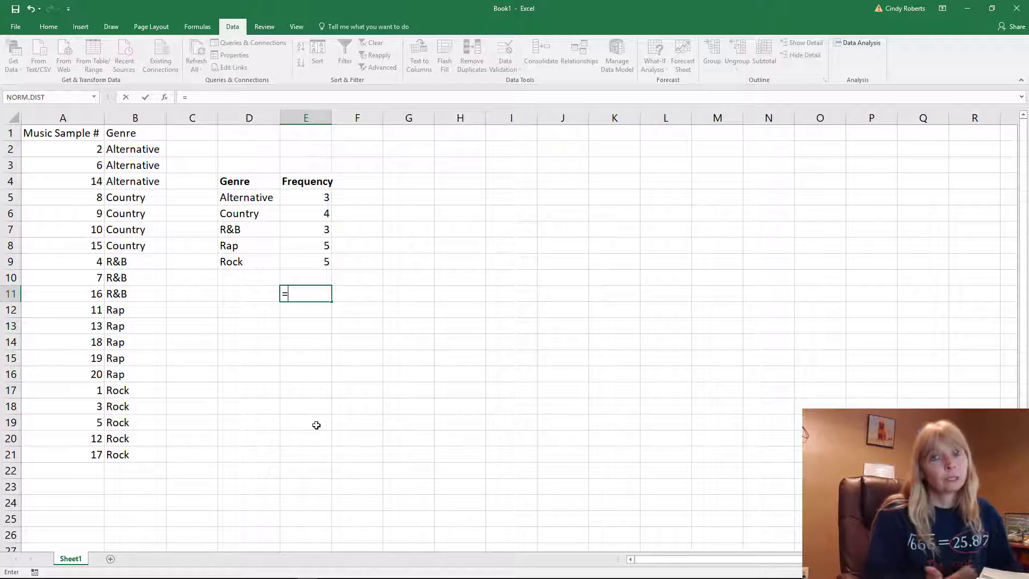
pyautogui.write('SUM(')
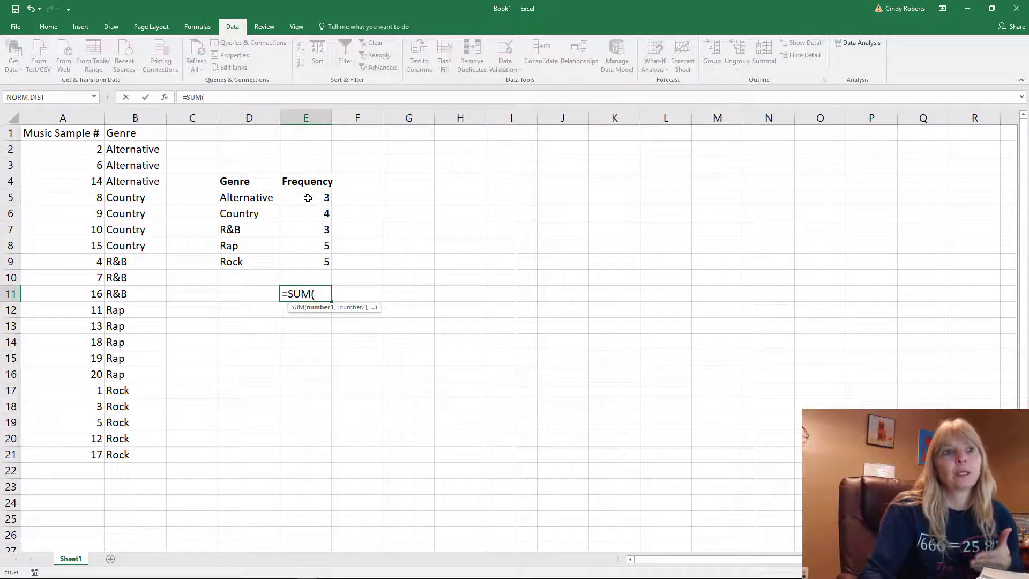
pyautogui.moveTo(308, 198); pyautogui.dragTo(312, 258)
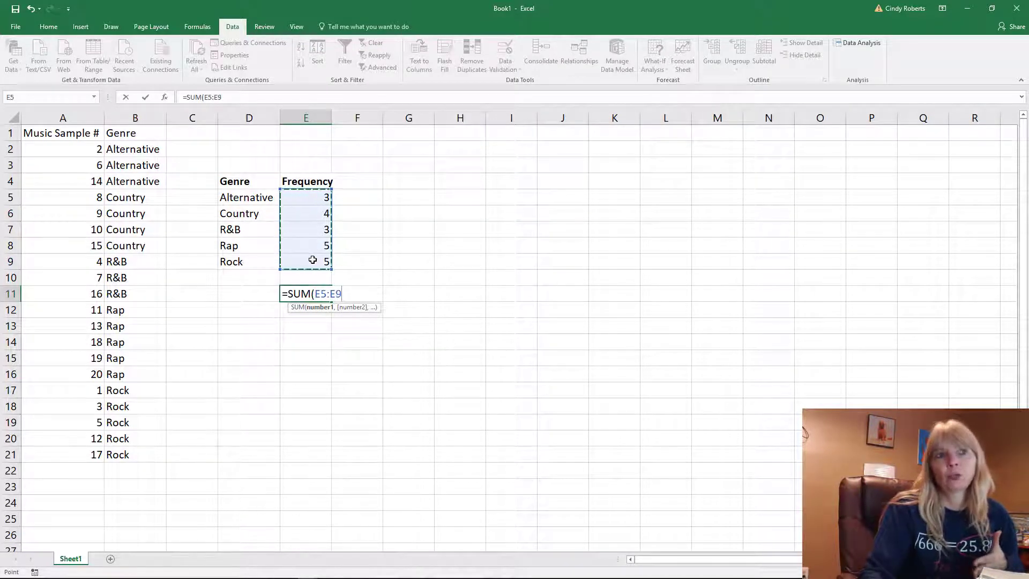
pyautogui.write(')')
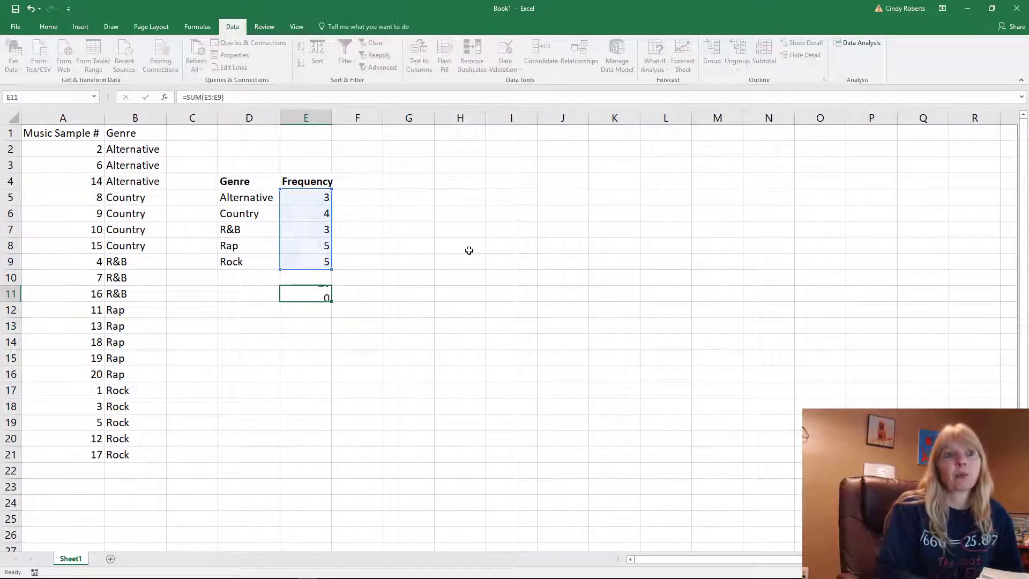
pyautogui.press('Return')
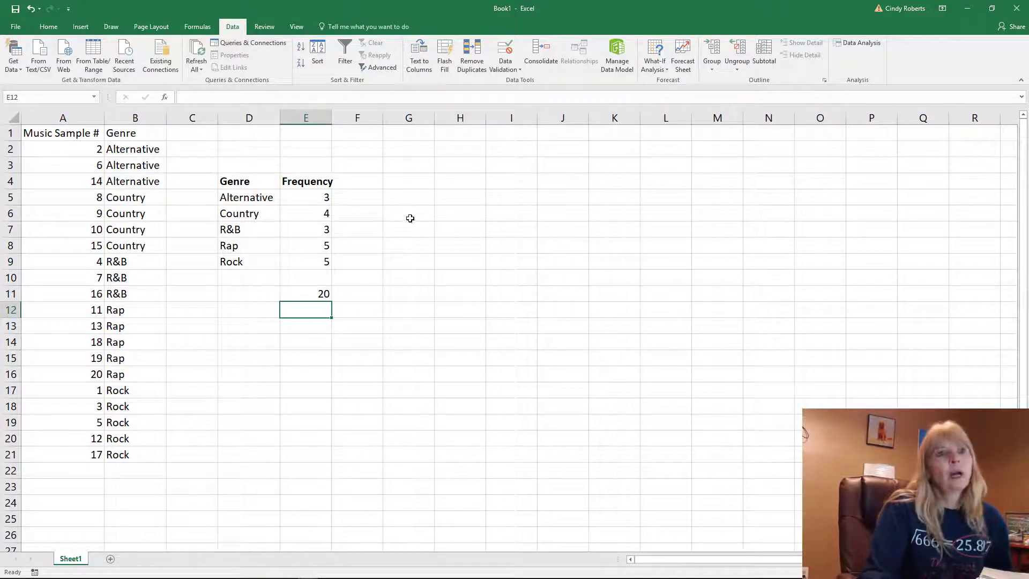
# Step: Enter the header % in cell F4, beside the Frequency header
pyautogui.click(378, 181)
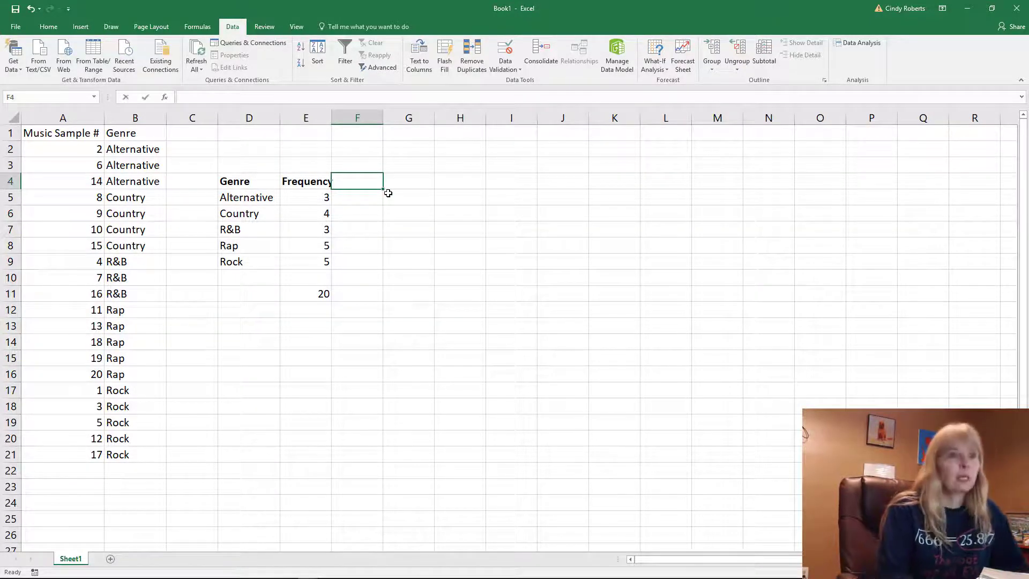
pyautogui.write('%')
pyautogui.press('Return')
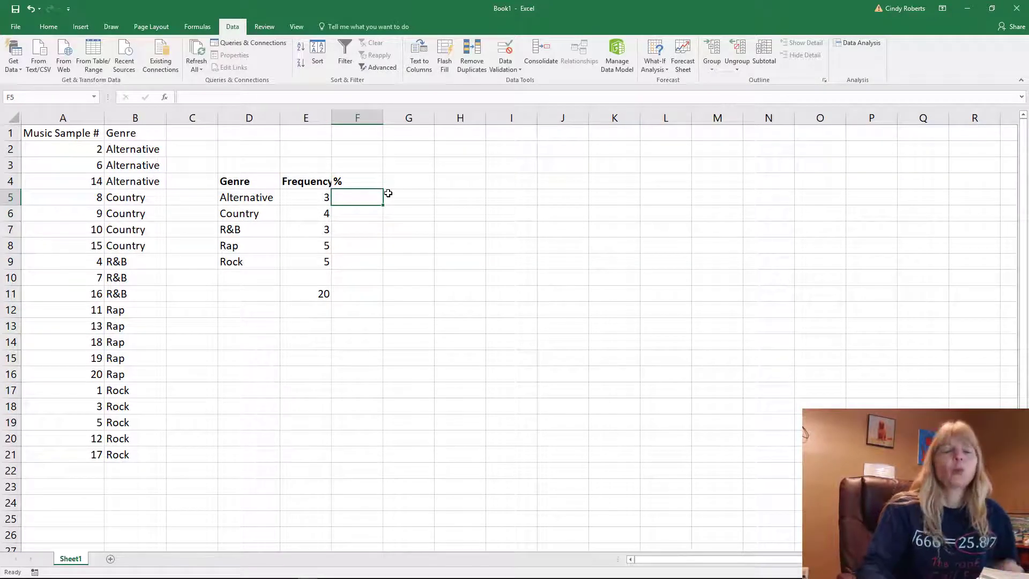
# Step: Label the summed frequency by entering Total Count in D11, and select the total in E11
pyautogui.click(316, 194)
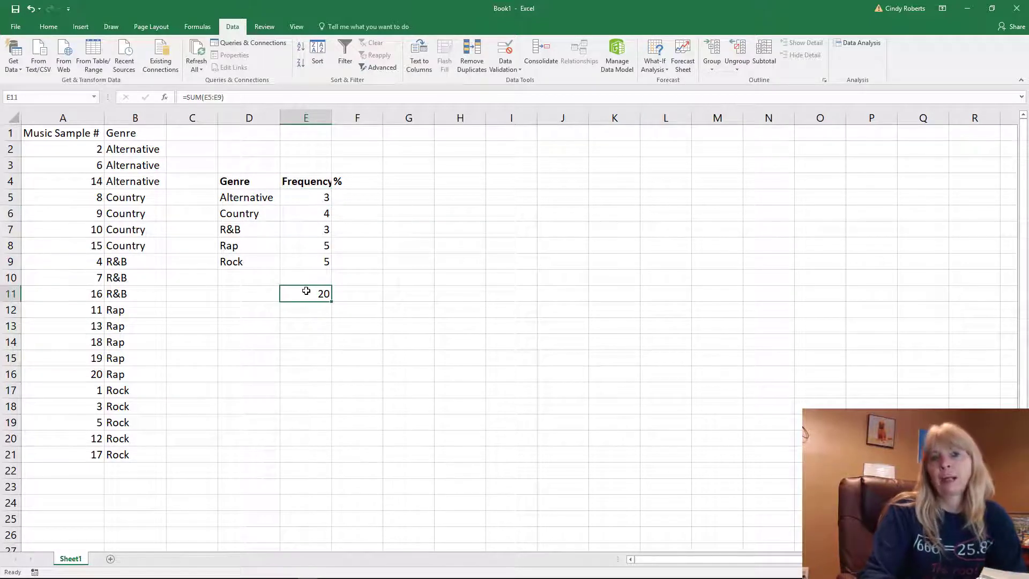
pyautogui.click(239, 295)
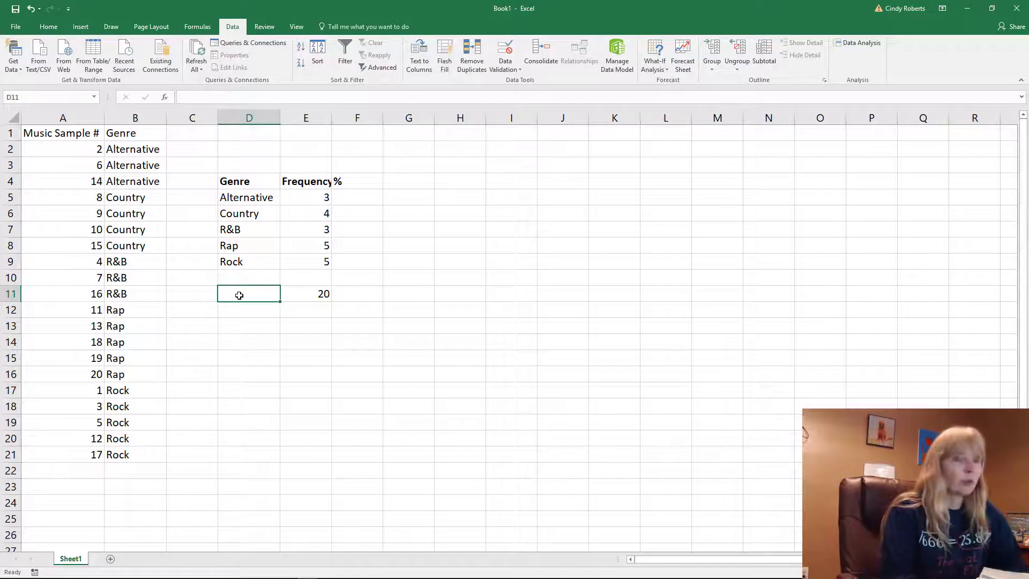
pyautogui.write('Total Count')
pyautogui.press('Return')
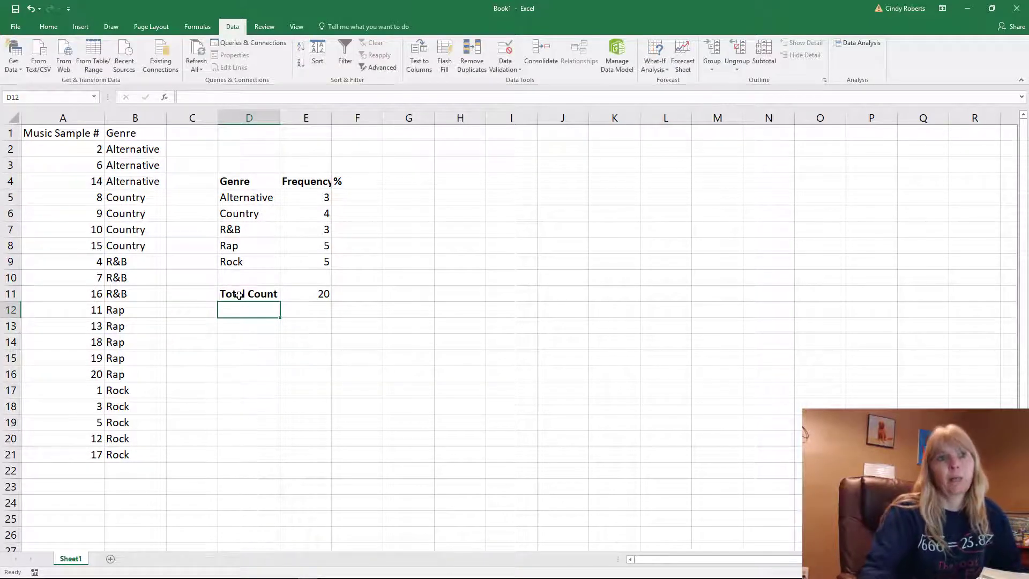
pyautogui.click(309, 293)
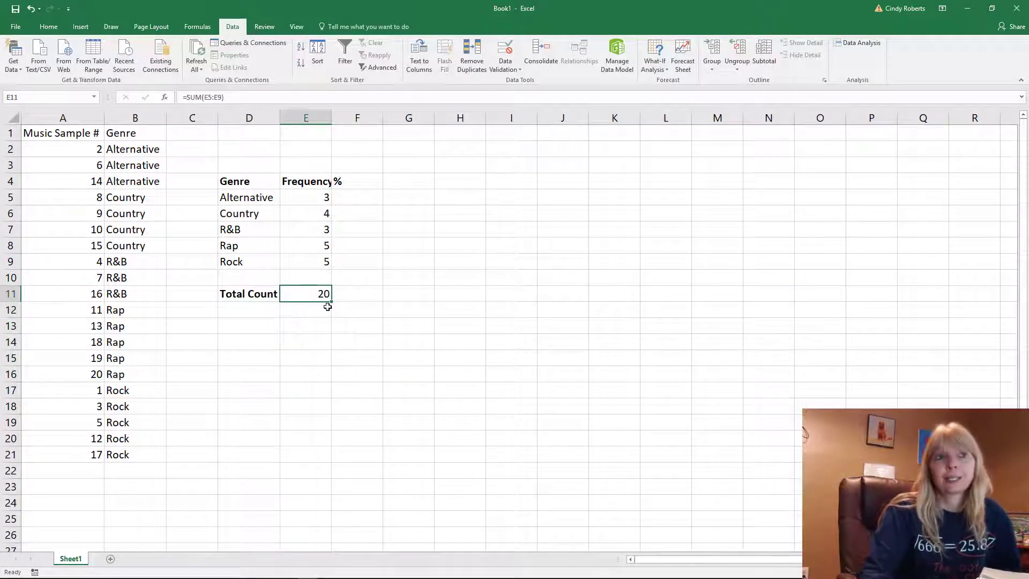
# Step: Compute each genre's share of the total by entering =E5/$E$11 in F5 and filling the formula down to F9
pyautogui.click(361, 196)
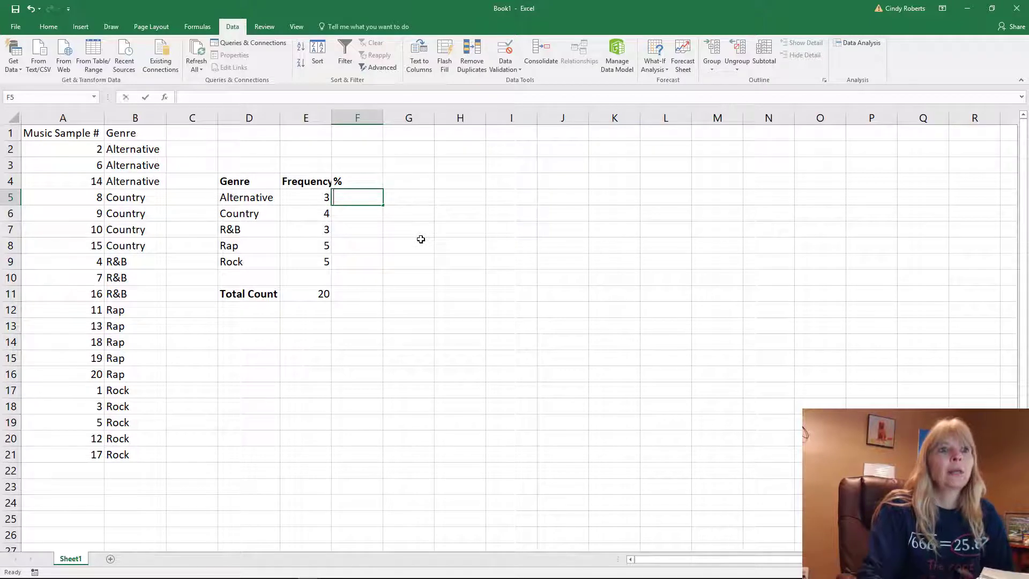
pyautogui.write('=')
pyautogui.click(321, 197)
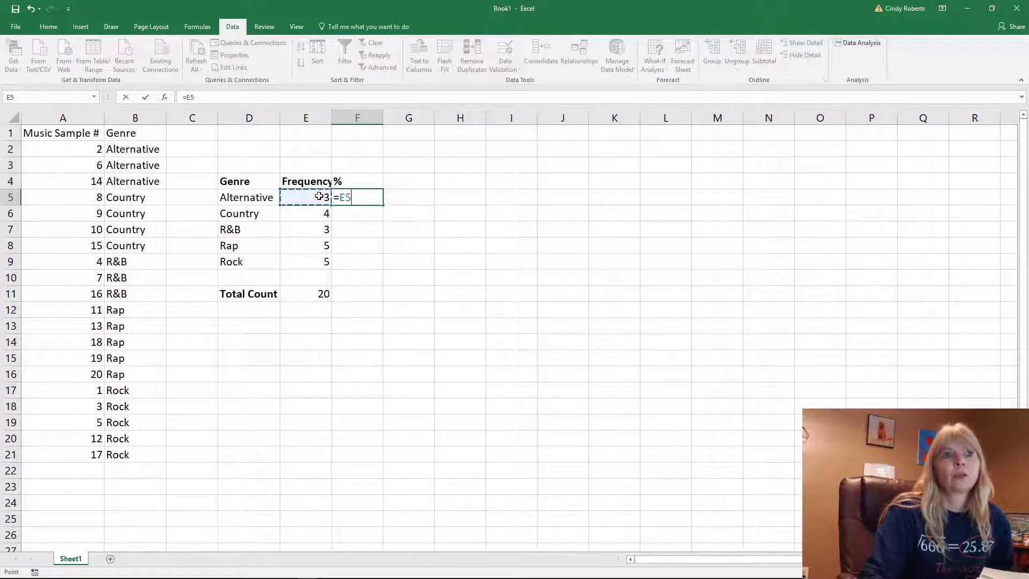
pyautogui.write('/')
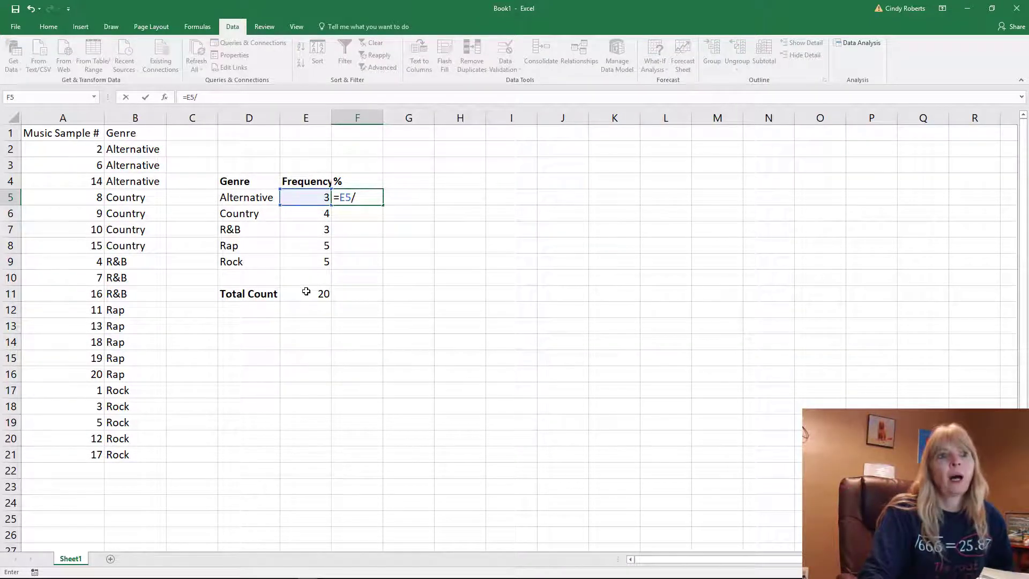
pyautogui.click(306, 291)
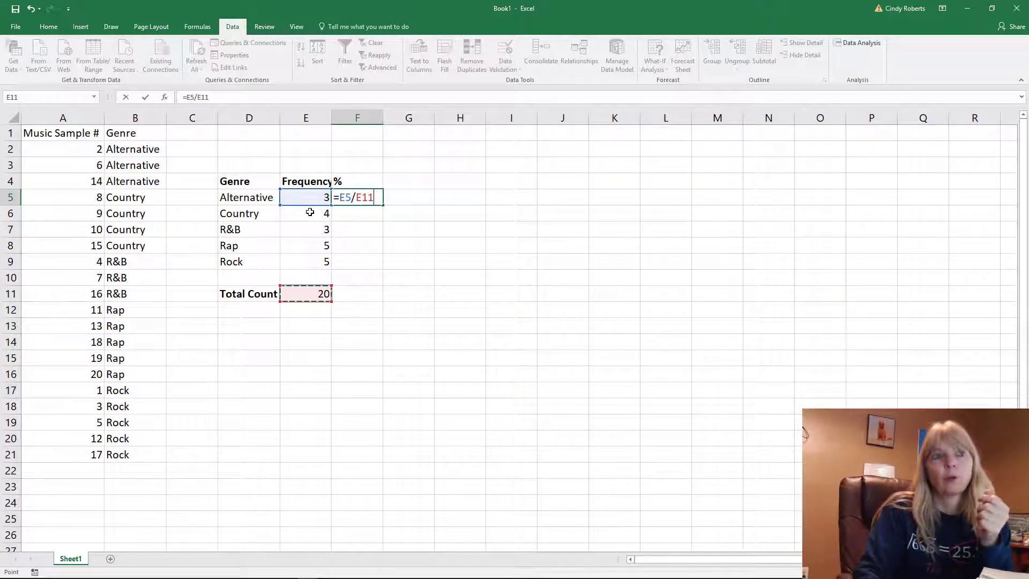
pyautogui.click(355, 198)
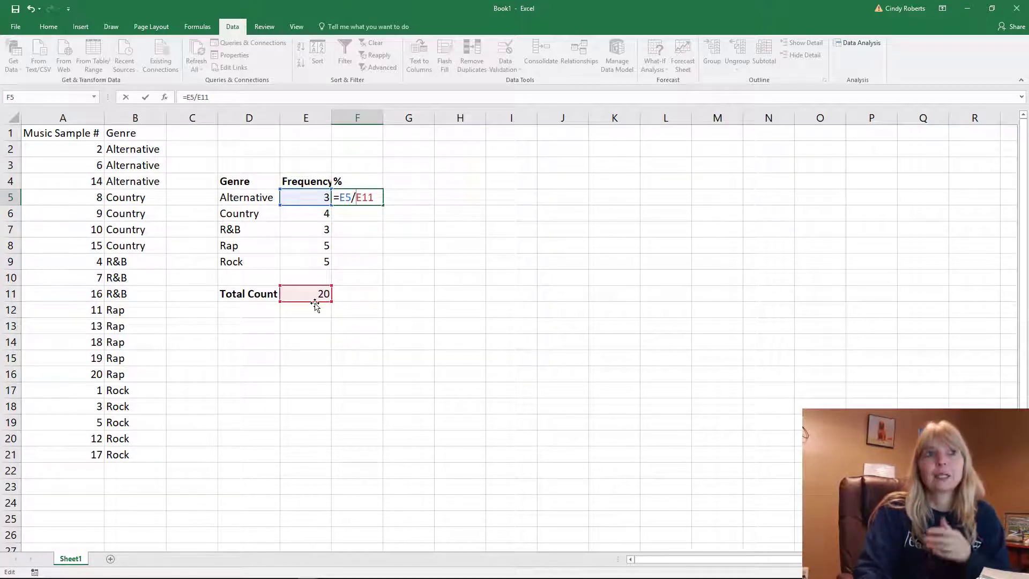
pyautogui.press('F4')
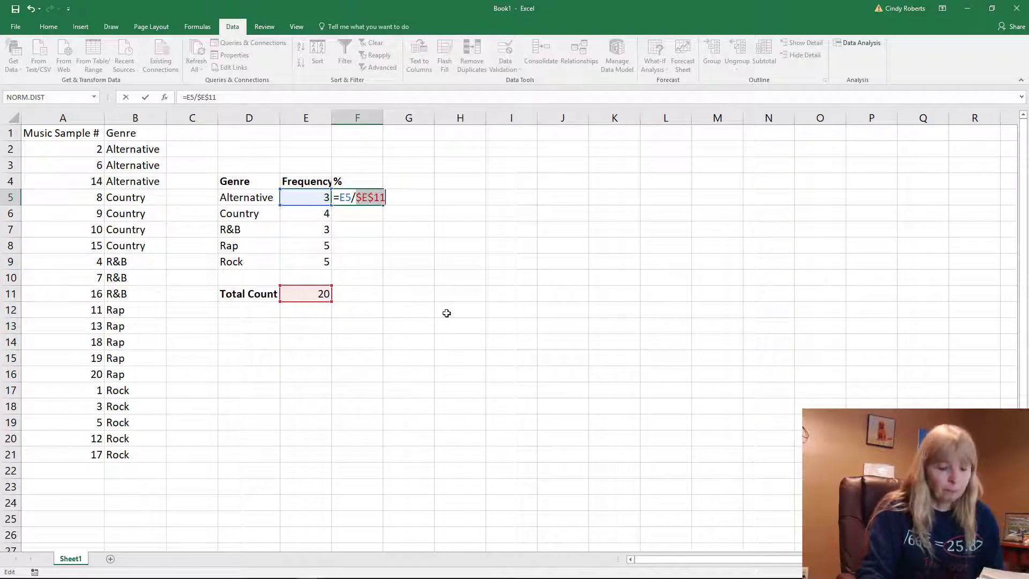
pyautogui.press('Return')
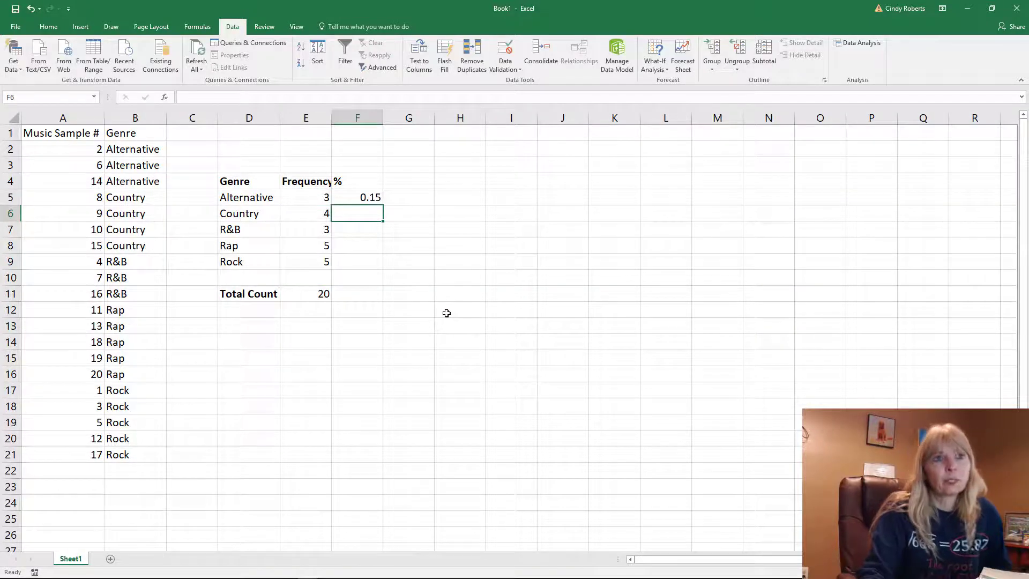
pyautogui.click(367, 196)
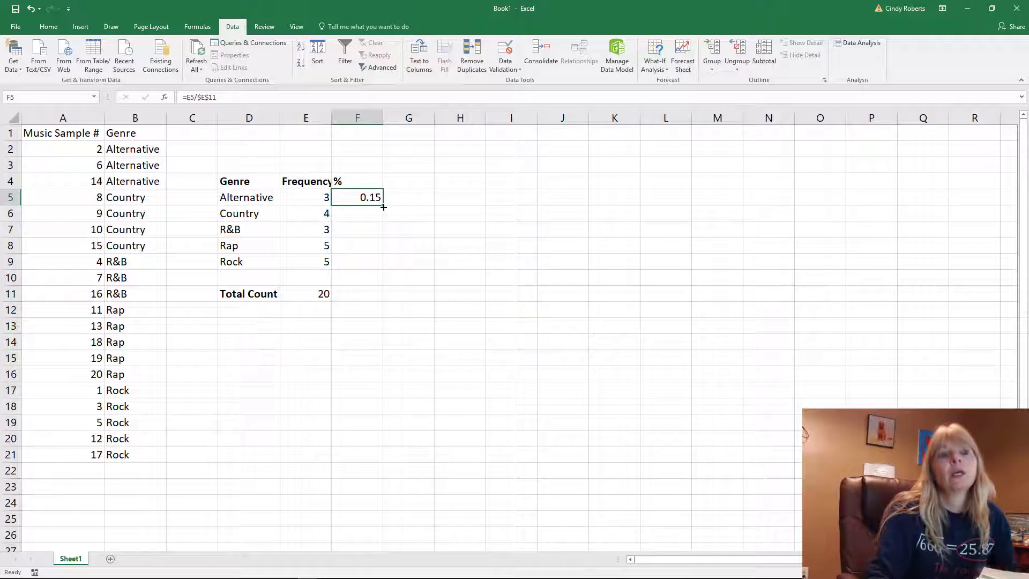
pyautogui.moveTo(383, 207); pyautogui.dragTo(386, 271)
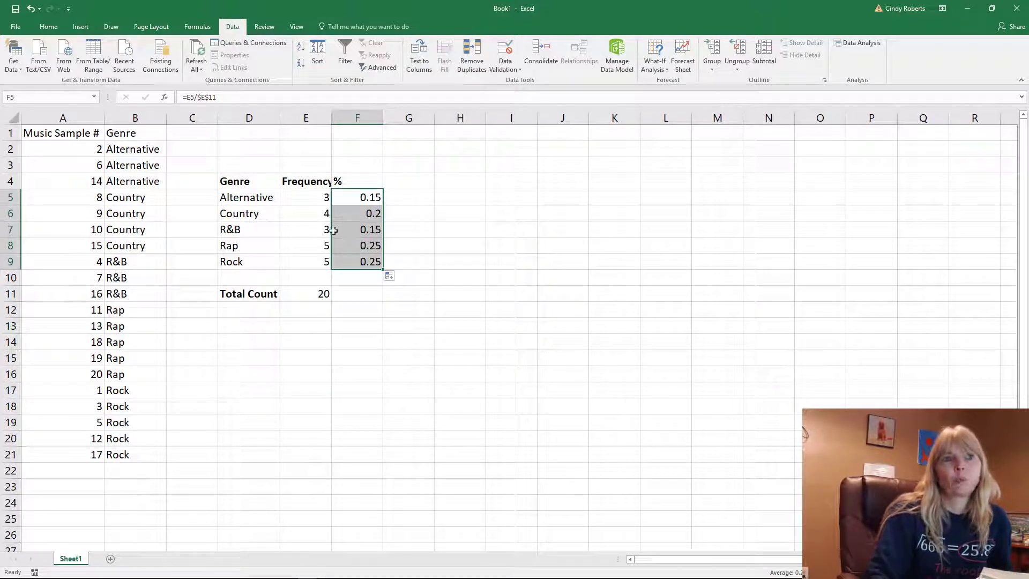
# Step: Total the percentage column in F11 by copying the SUM formula from E11 into it
pyautogui.click(353, 297)
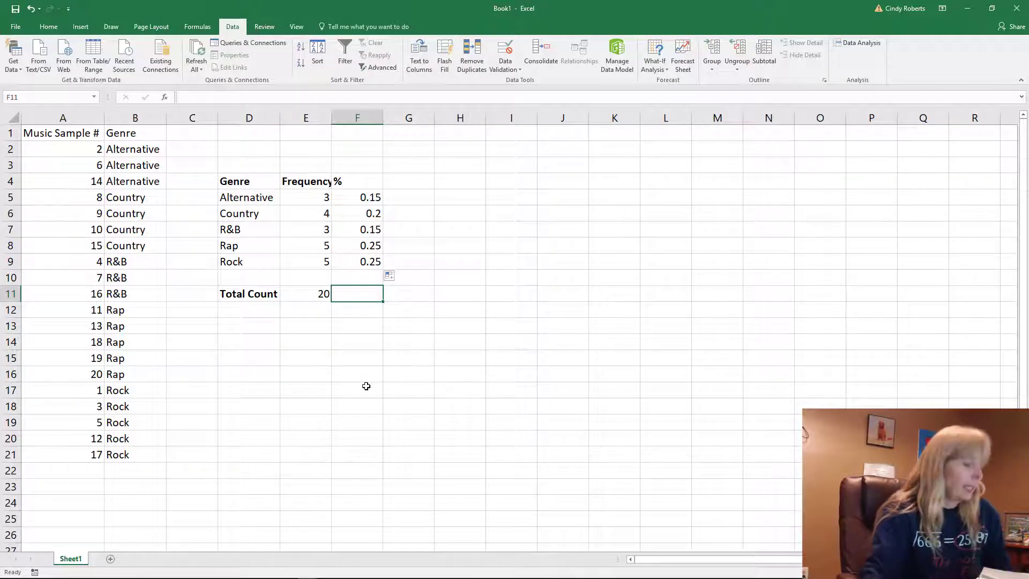
pyautogui.click(309, 294)
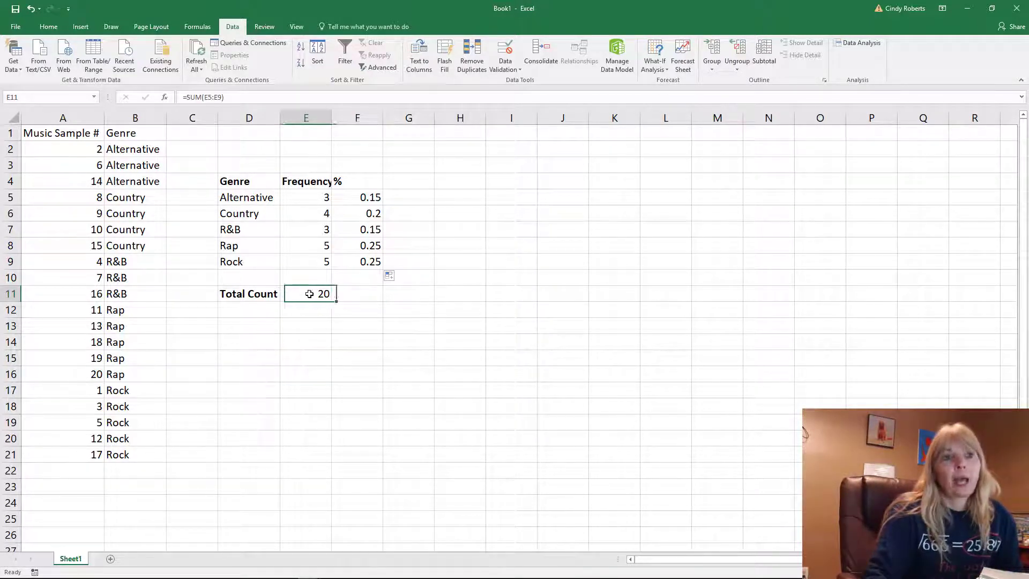
pyautogui.doubleClick(316, 292)
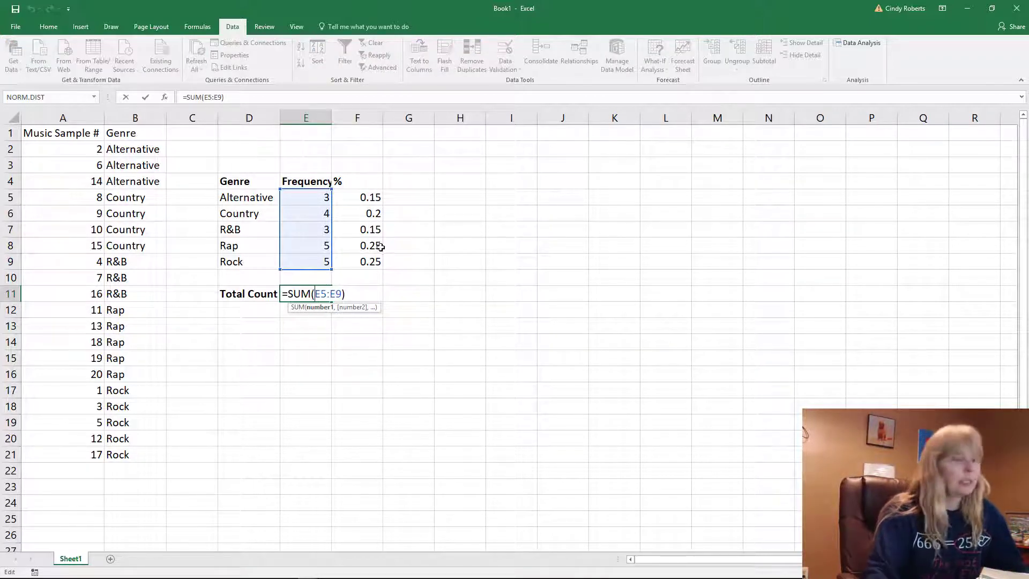
pyautogui.press('Escape')
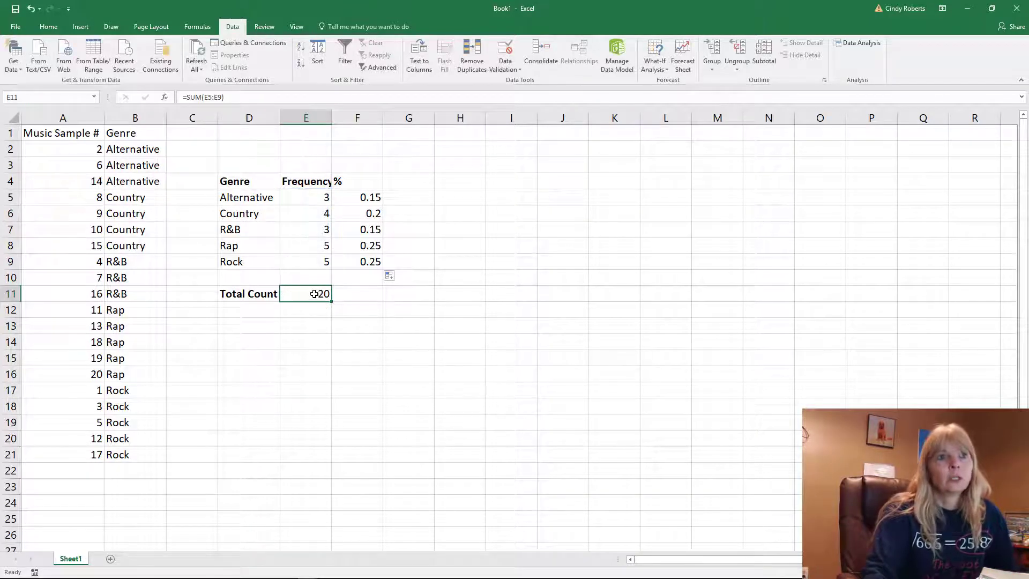
pyautogui.hotkey('ctrl', 'c')
pyautogui.click(343, 293)
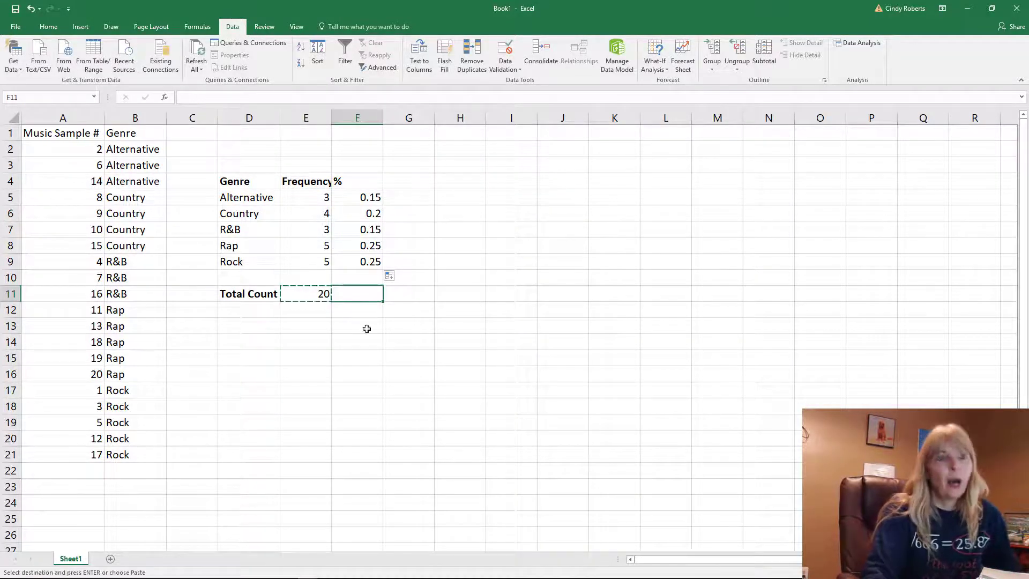
pyautogui.hotkey('ctrl', 'v')
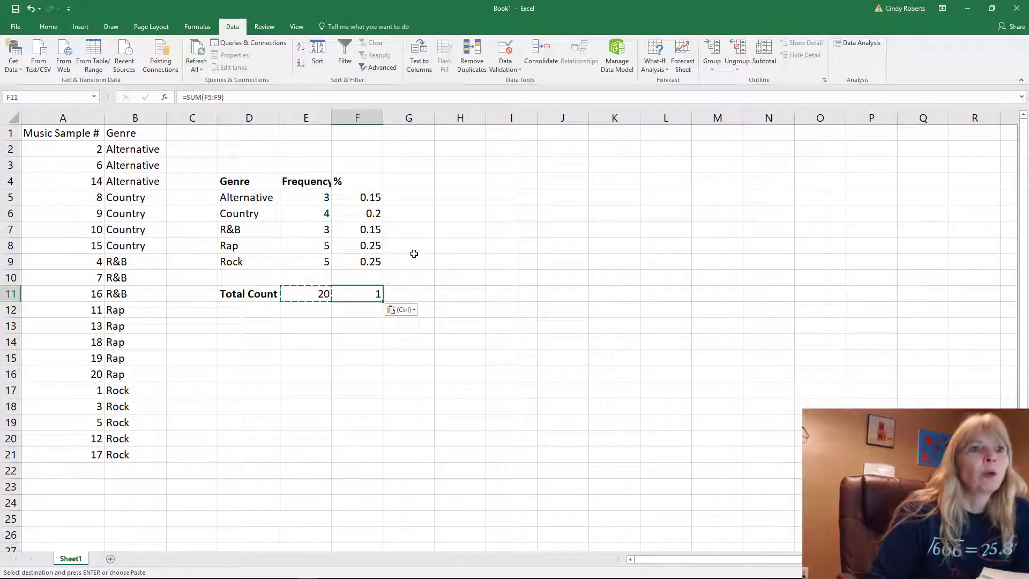
pyautogui.click(433, 218)
pyautogui.press('Escape')
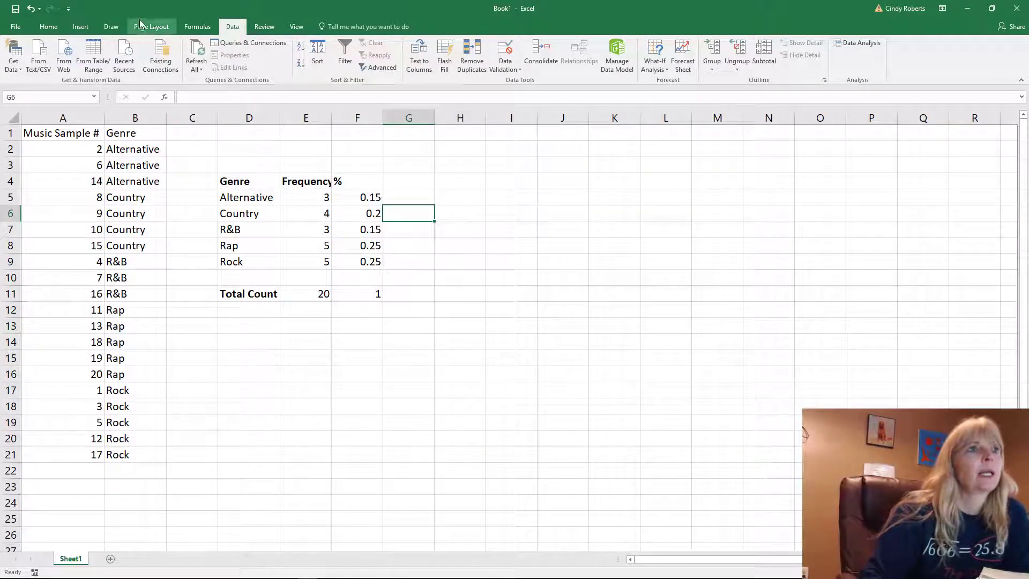
# Step: Insert a 2-D pie chart from the genres in D5:D9 and percentages in F5:F9, and place it beside the frequency table
pyautogui.click(78, 27)
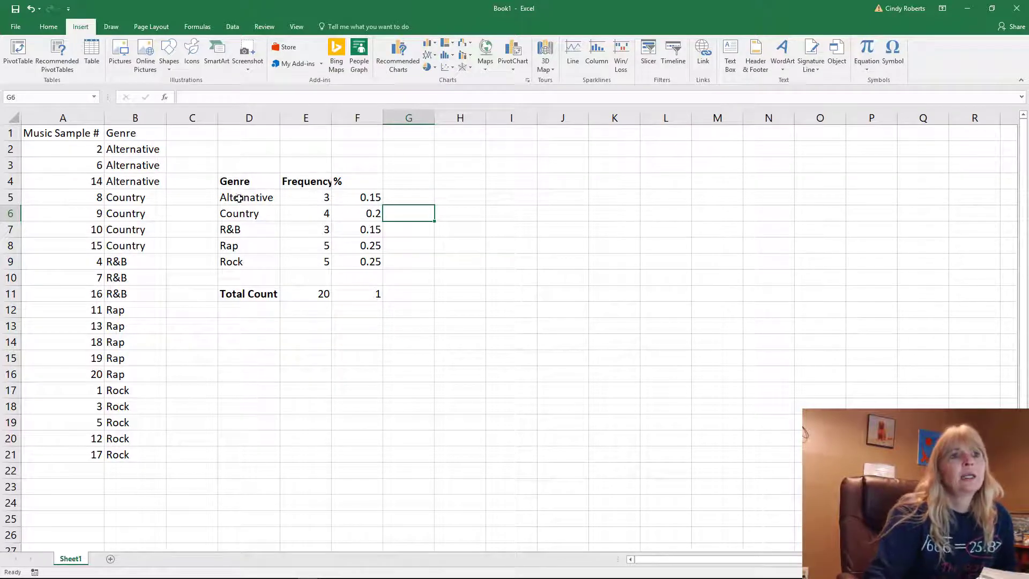
pyautogui.moveTo(239, 197); pyautogui.dragTo(240, 258)
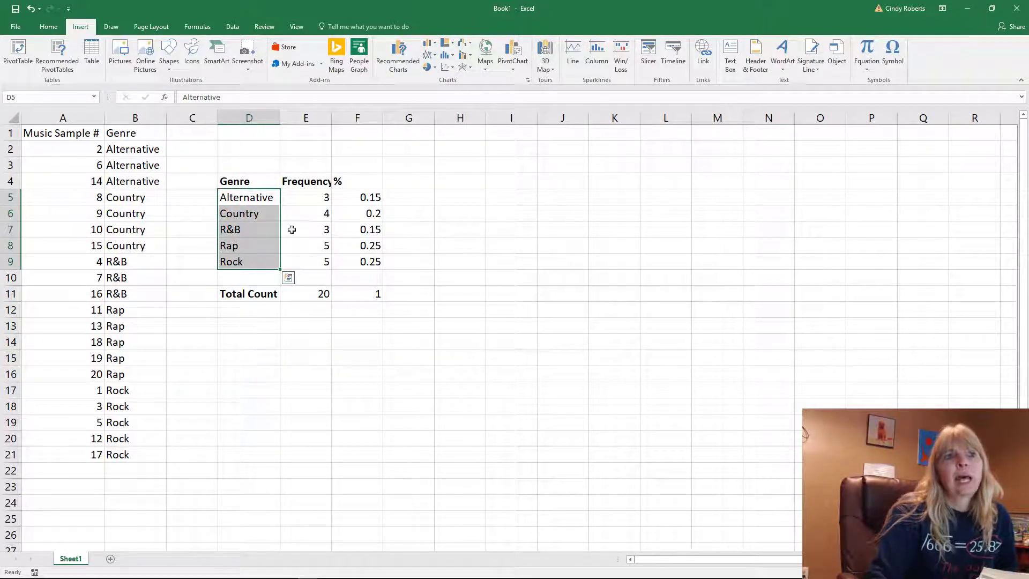
pyautogui.click(366, 193)
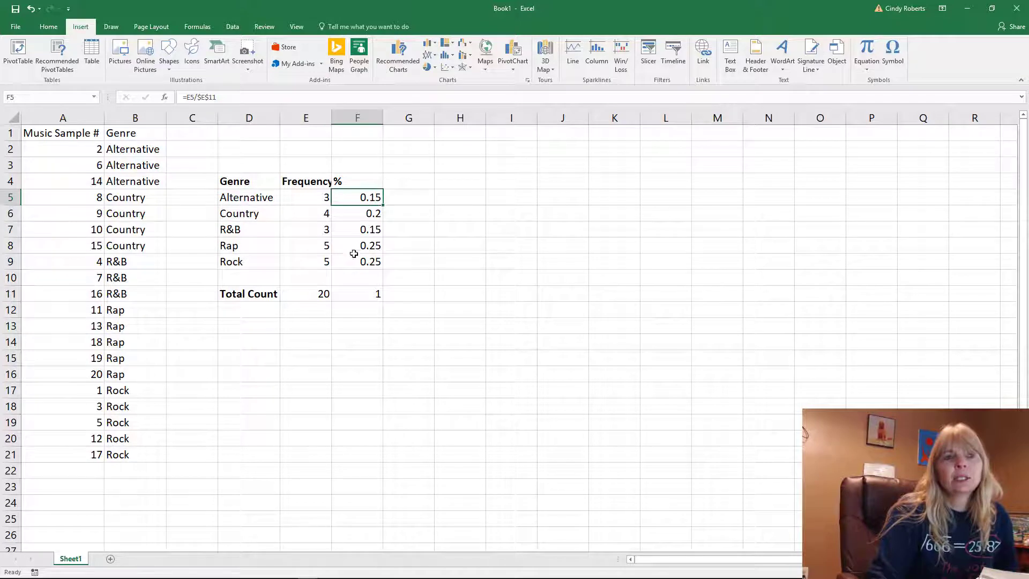
pyautogui.click(239, 197)
pyautogui.moveTo(242, 198); pyautogui.dragTo(245, 256)
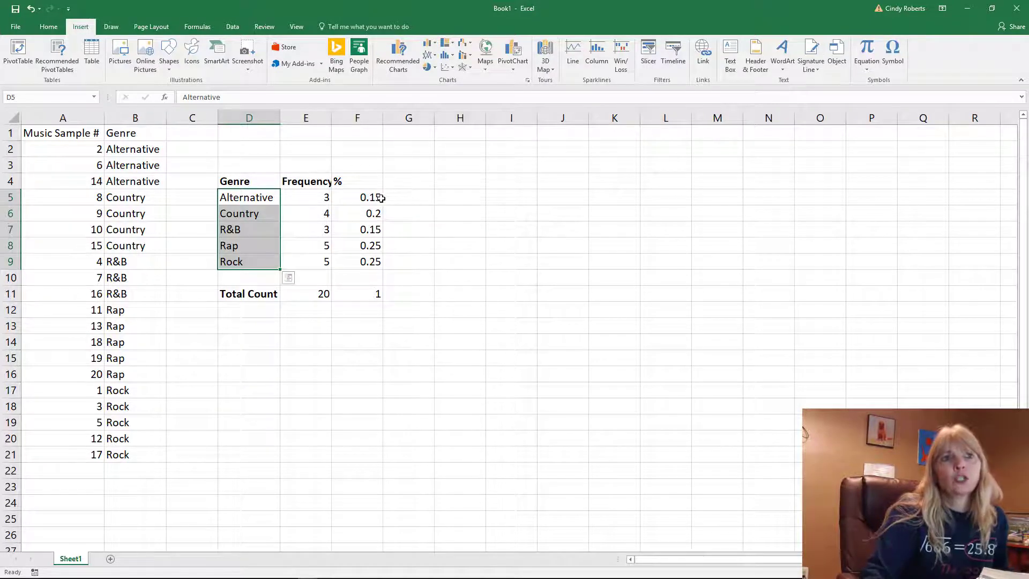
pyautogui.keyDown('ctrl'); pyautogui.click(366, 197); pyautogui.keyUp('ctrl')
pyautogui.moveTo(365, 197); pyautogui.dragTo(366, 266)
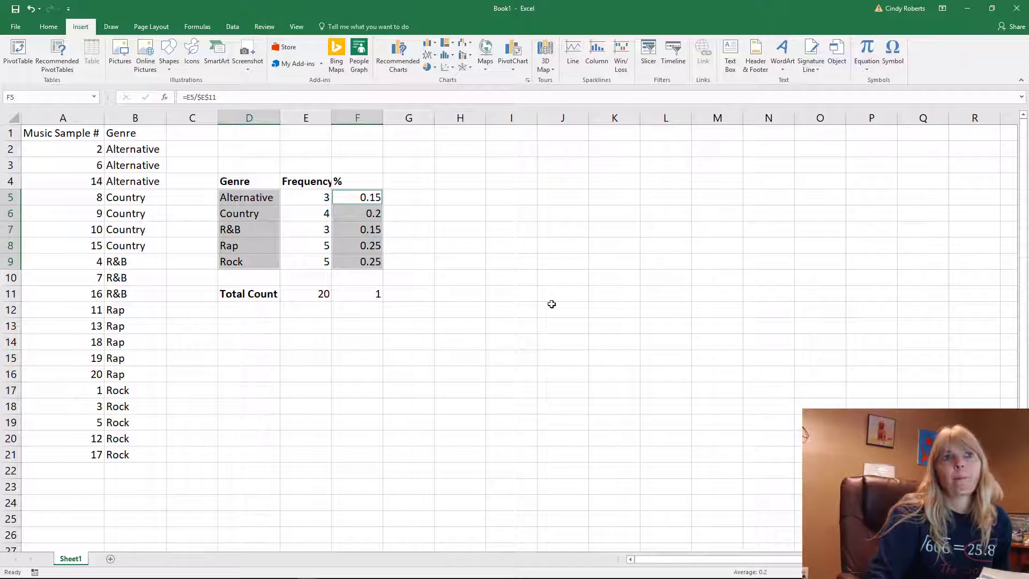
pyautogui.click(430, 67)
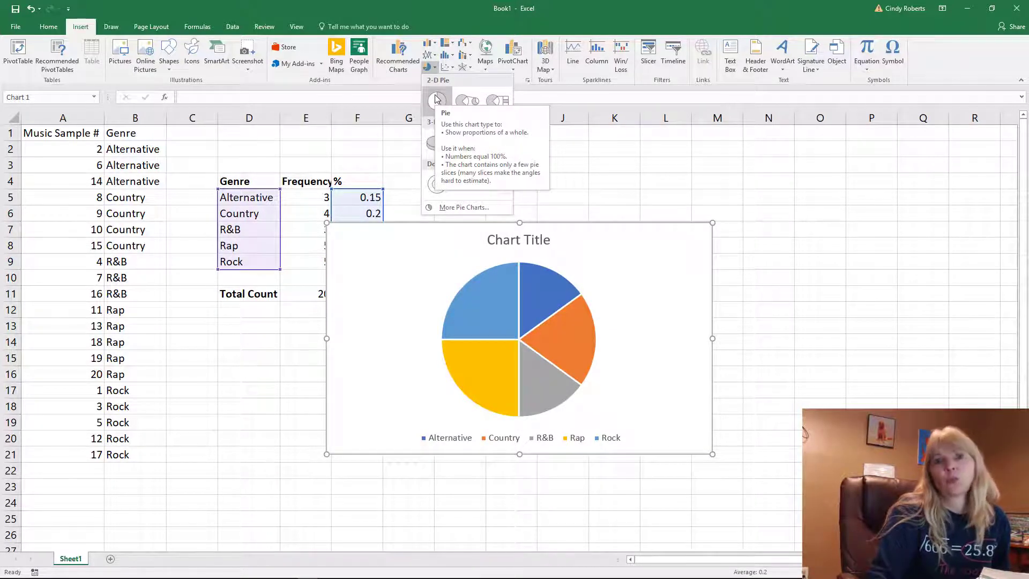
pyautogui.click(437, 98)
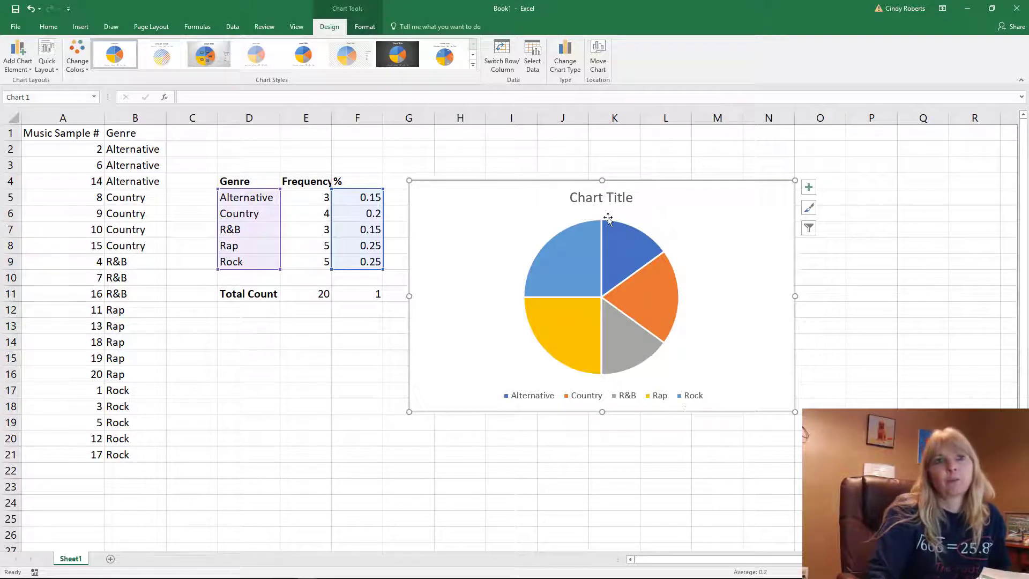
# Step: Replace the pie chart's default title with Music Sample %
pyautogui.click(591, 197)
pyautogui.doubleClick(591, 197)
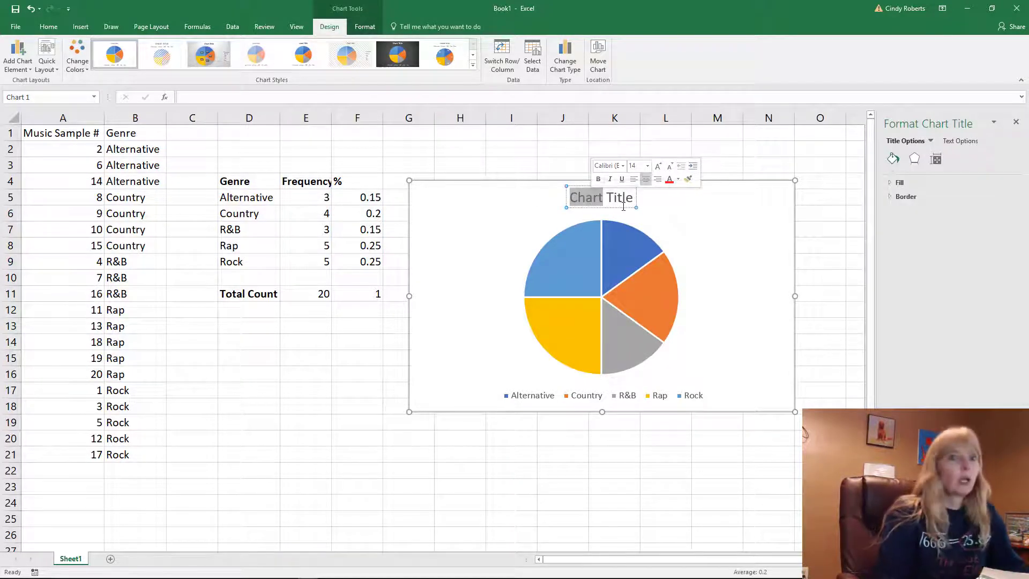
pyautogui.press('Delete')
pyautogui.press('Delete')
pyautogui.press('Delete')
pyautogui.press('Delete')
pyautogui.press('Delete')
pyautogui.press('Delete')
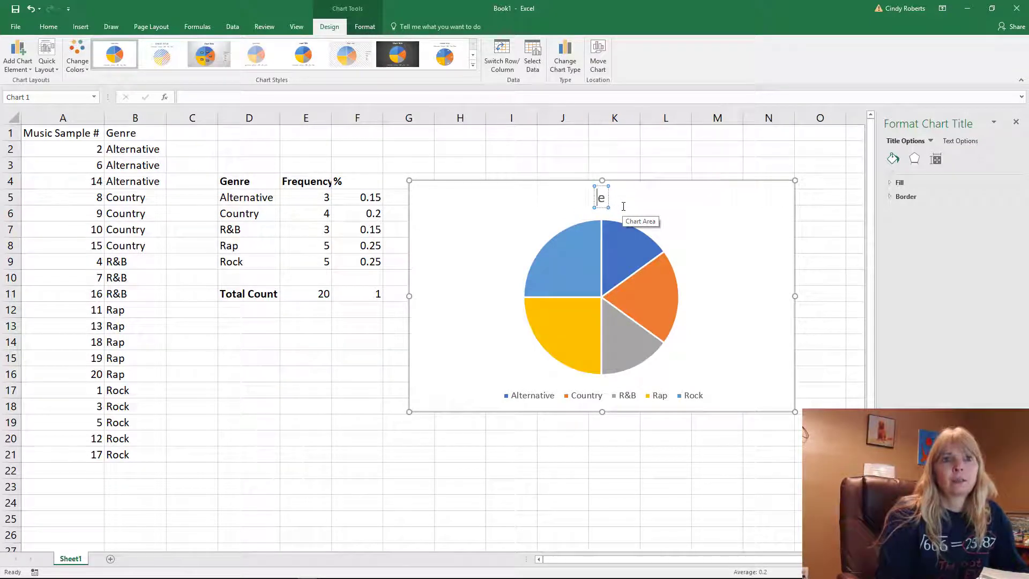
pyautogui.press('Delete')
pyautogui.write('Mu')
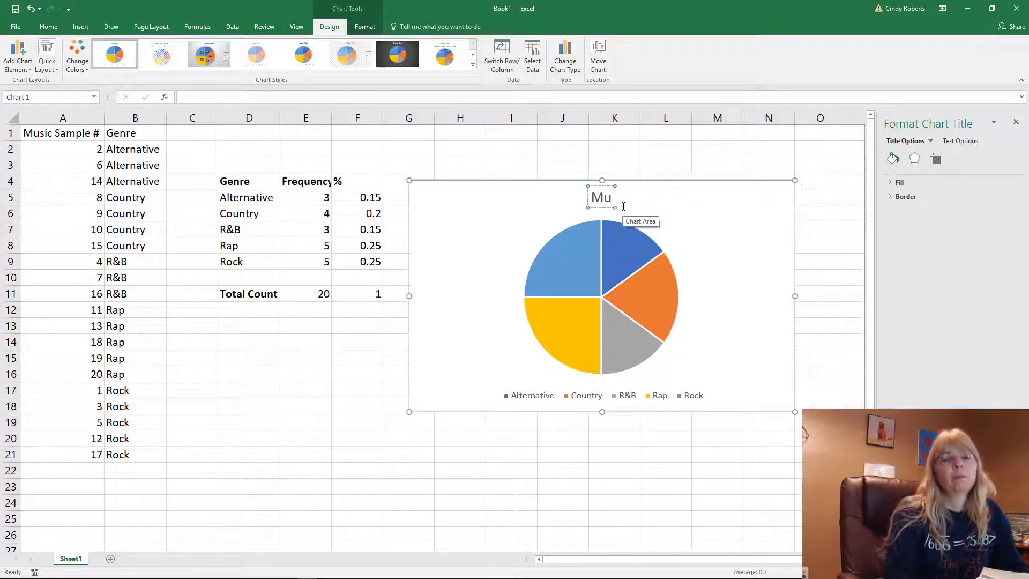
pyautogui.write('sic Sample %')
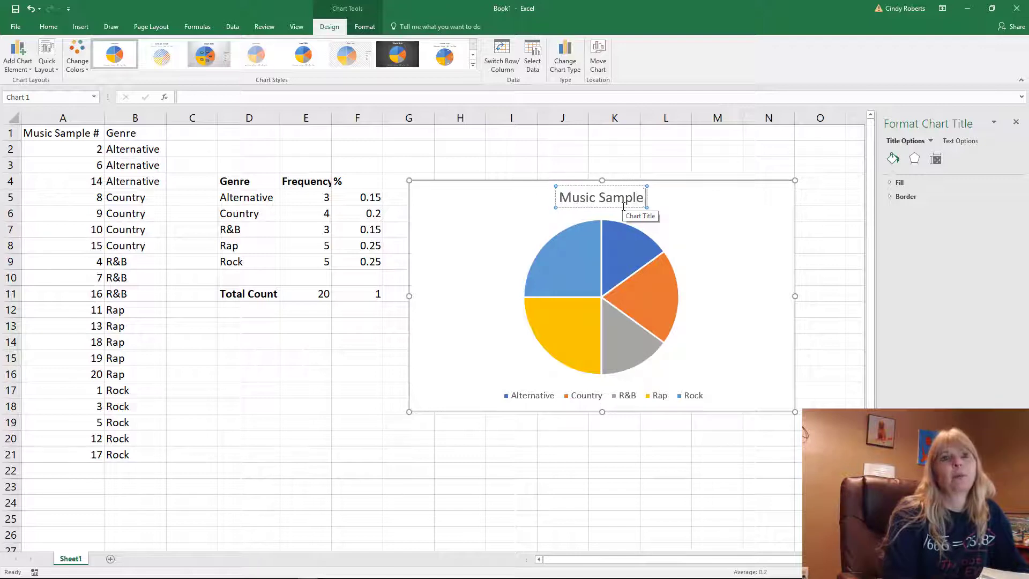
# Step: Apply the chart style with a gray gradient background, dark percentage labels and a side legend to the pie chart
pyautogui.click(746, 293)
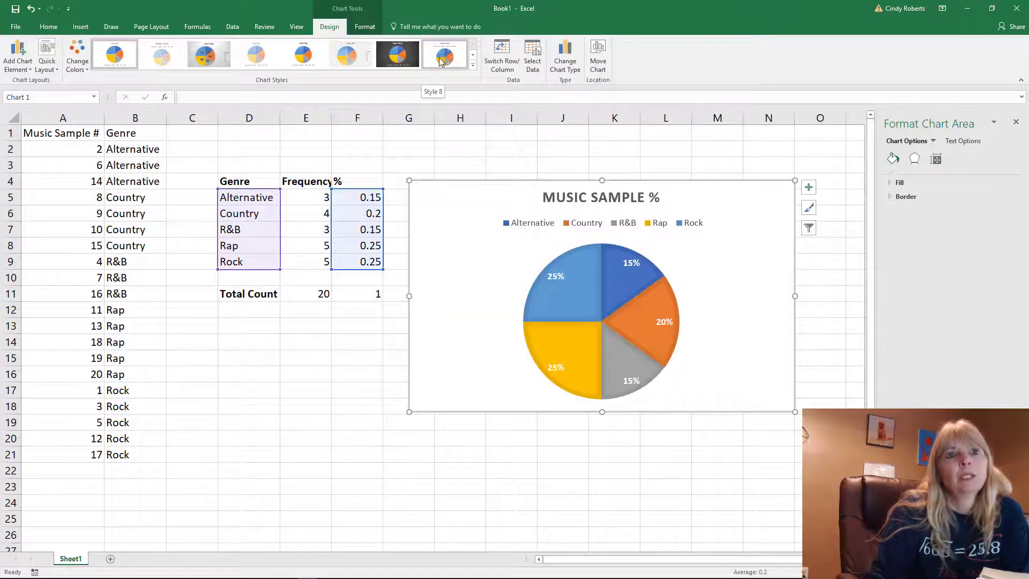
pyautogui.click(213, 65)
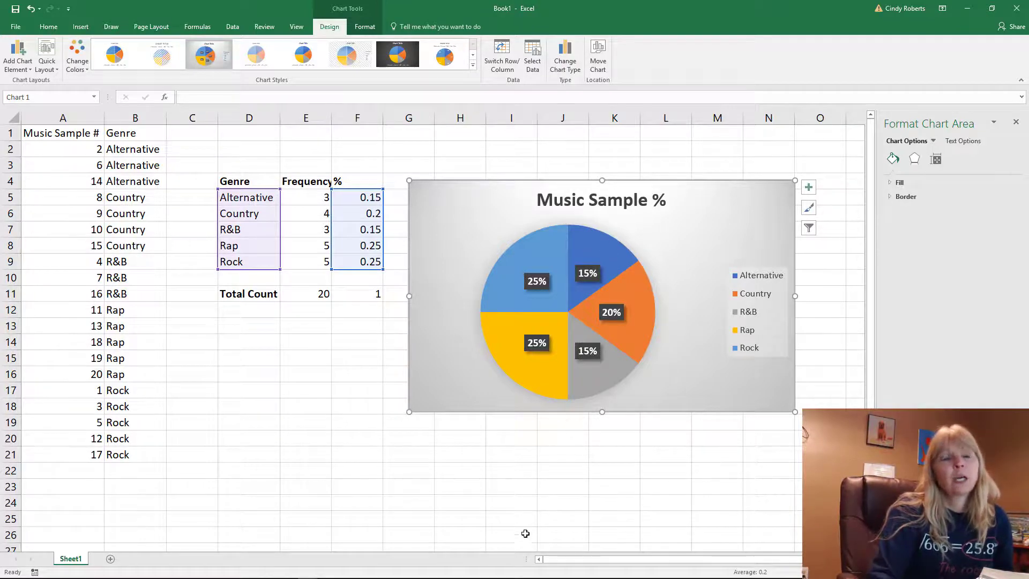
pyautogui.click(286, 367)
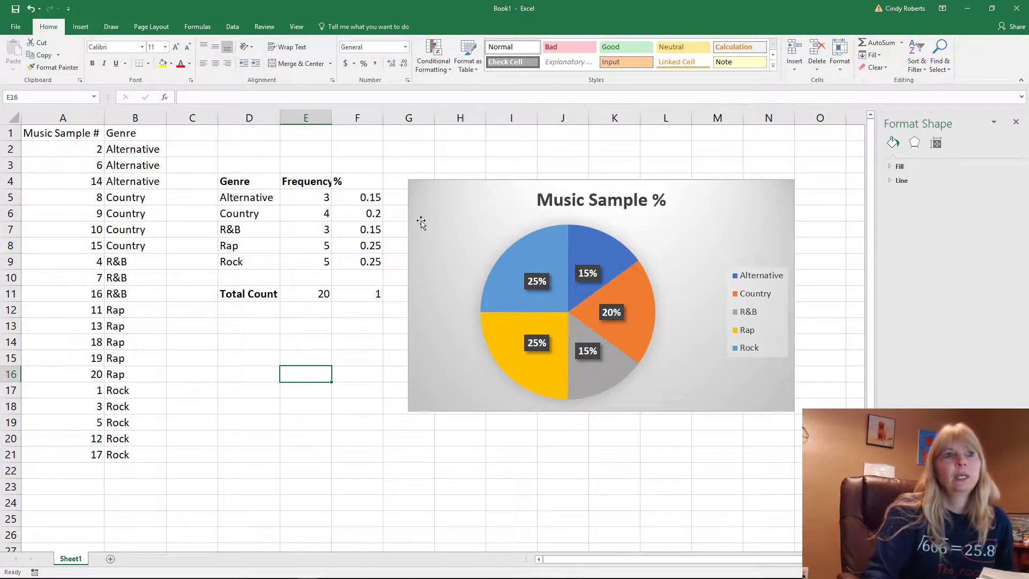
# Step: Select the Alternative genre's percentage in cell F5
pyautogui.click(365, 202)
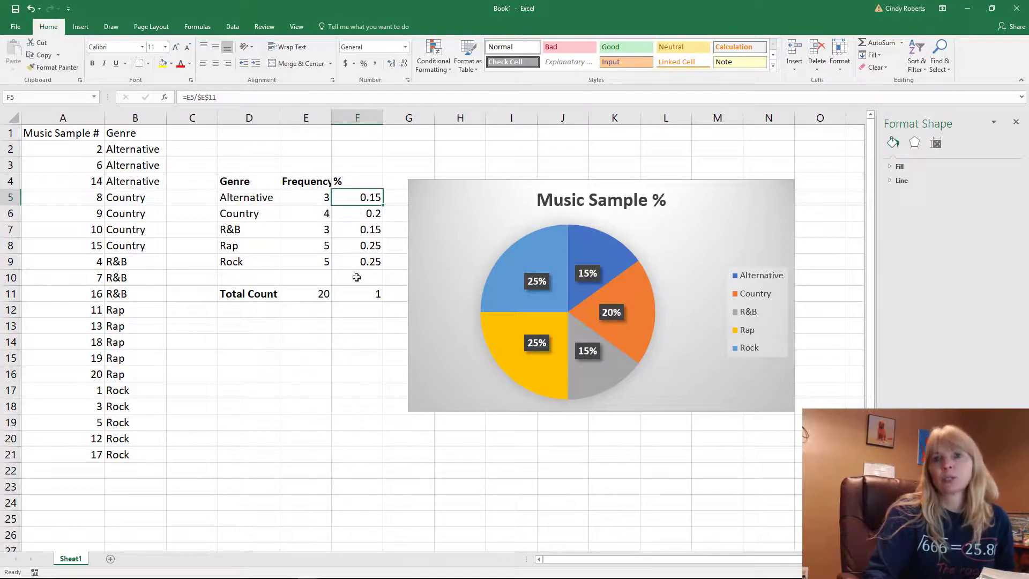